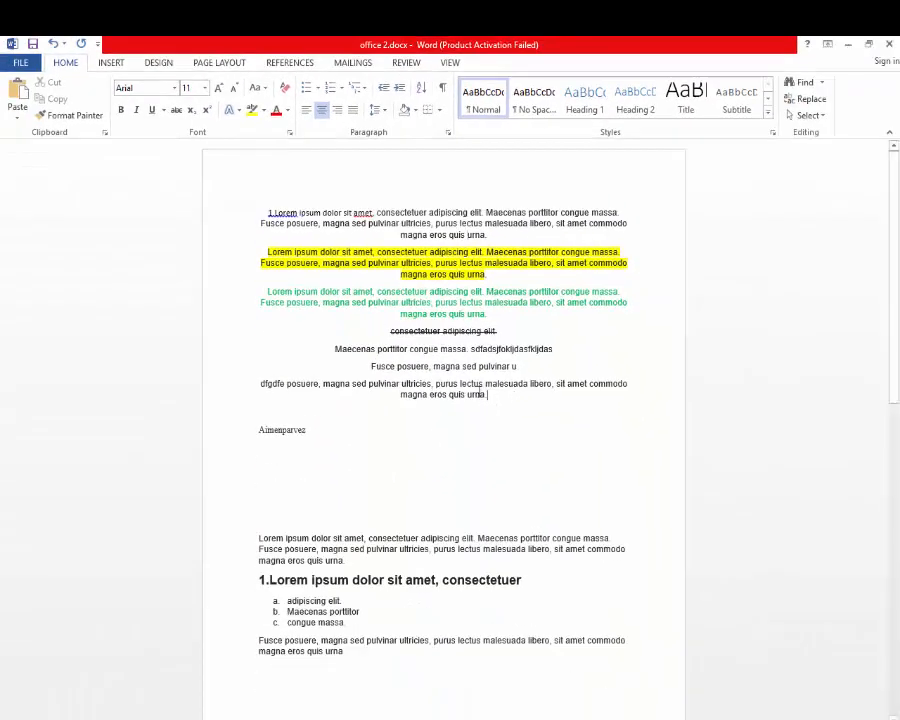
- Try left, center and right alignment on the paragraphs above the name line, finishing with justified alignment
left_click_drag(487, 393, 264, 212)
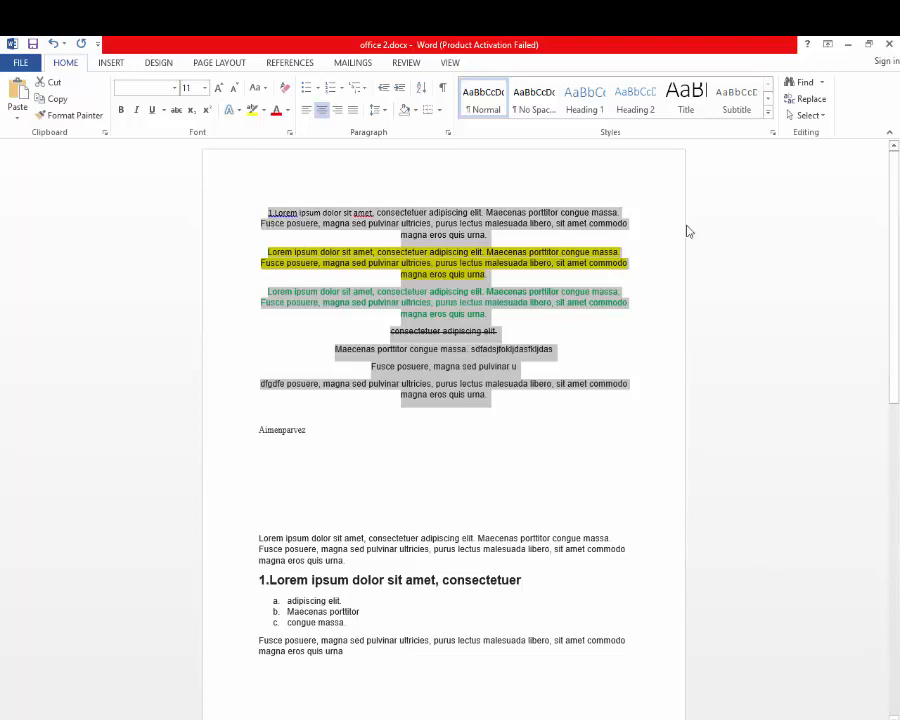
left_click(305, 119)
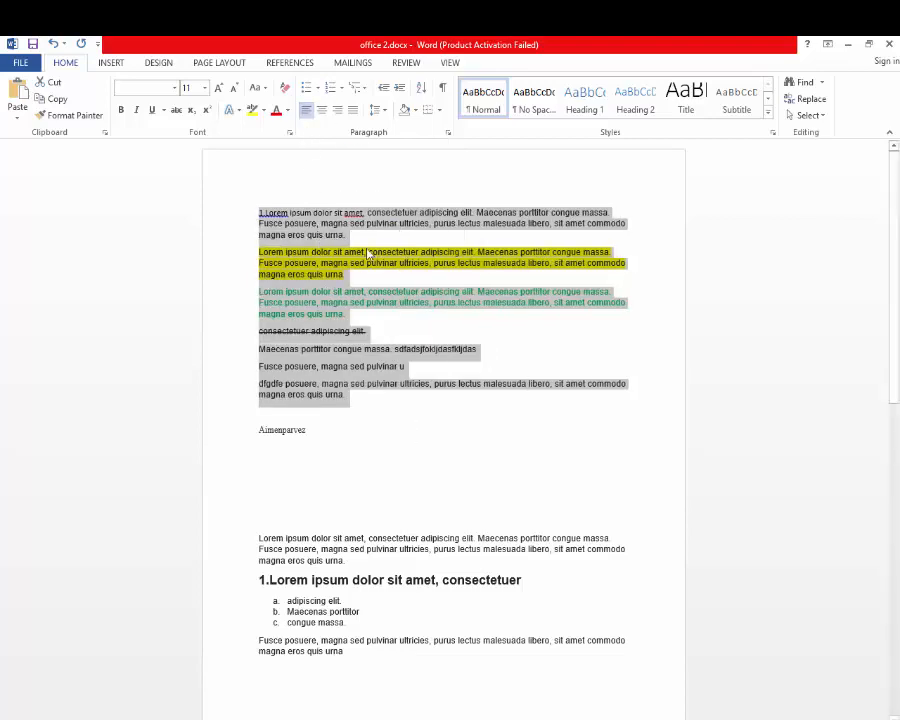
left_click(321, 112)
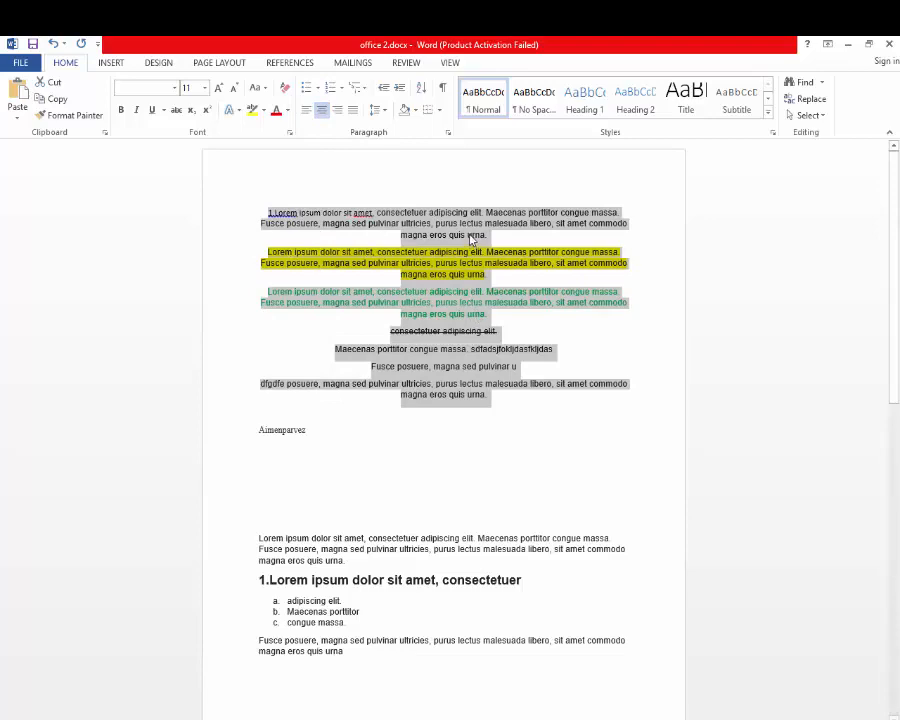
left_click(337, 110)
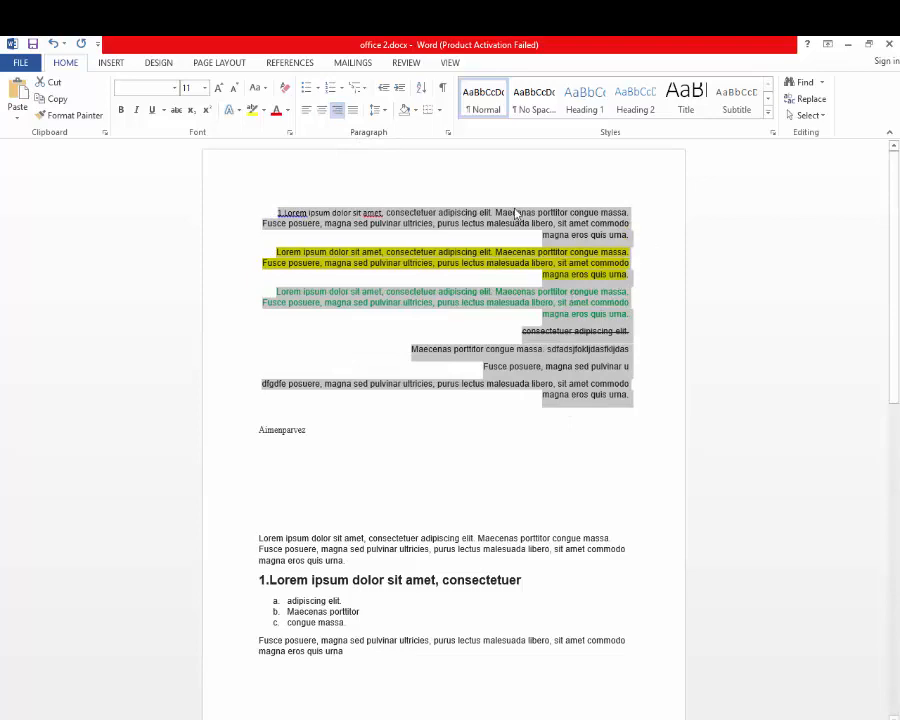
left_click(307, 111)
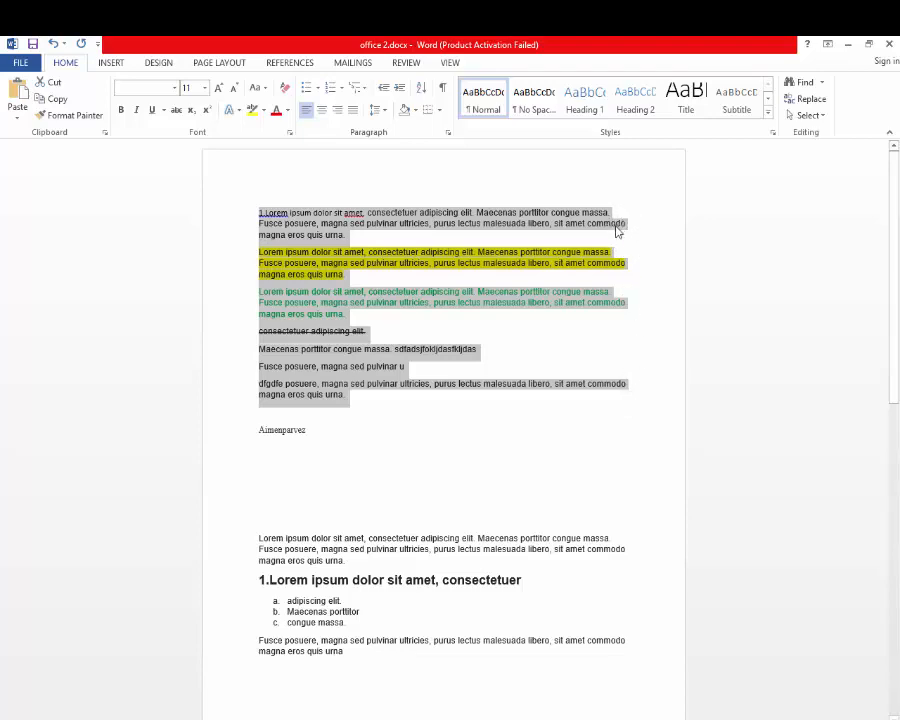
left_click(353, 110)
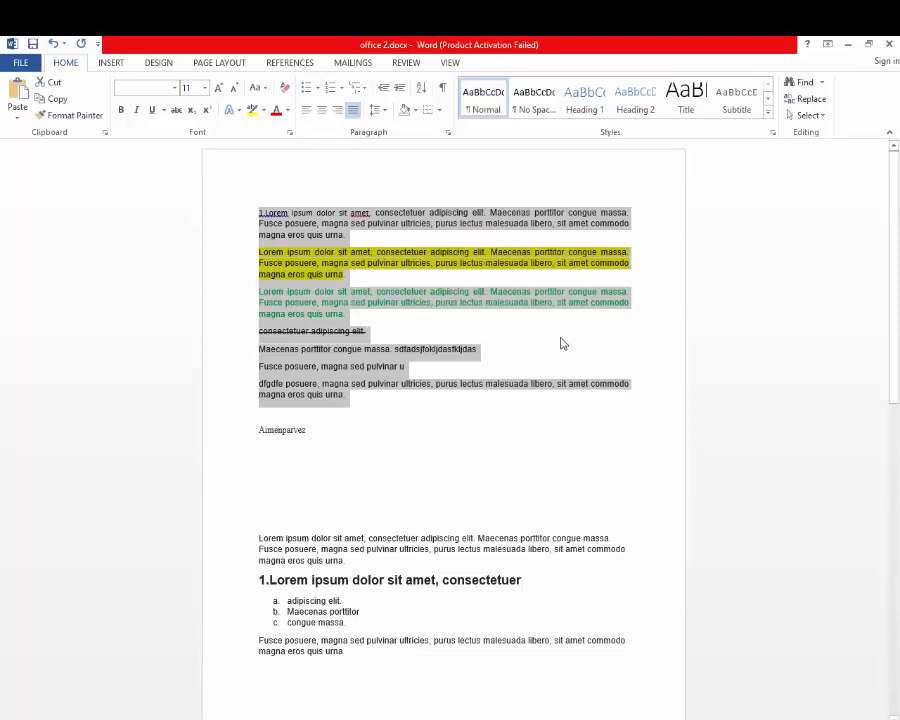
left_click(491, 474)
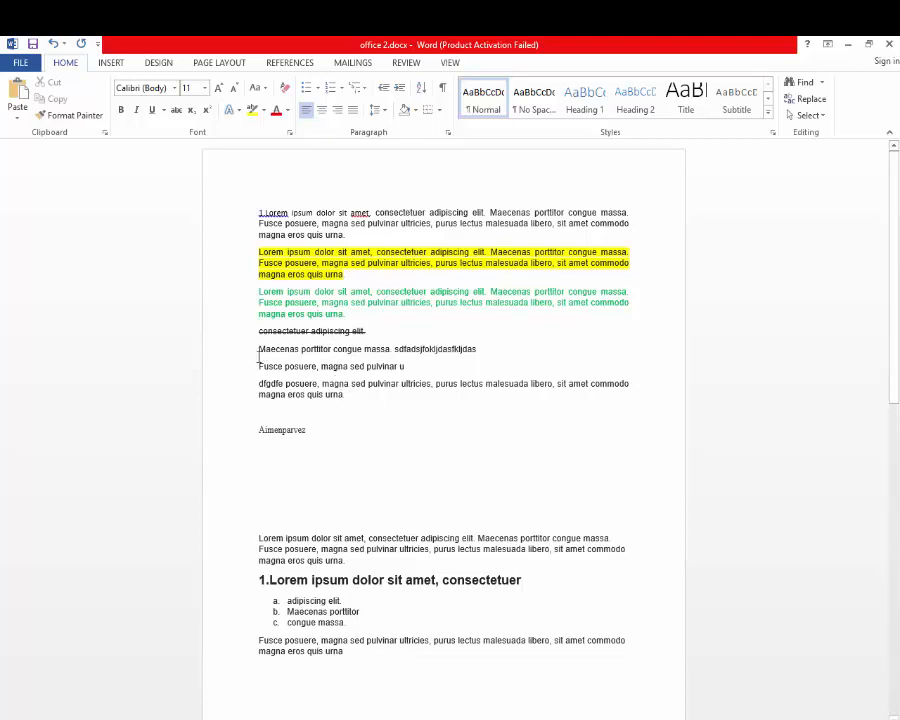
- Set the line spacing of the "Maecenas porttitor congue massa" and "Fusce posuere, magna sed pulvinar u" paragraphs to 1.5
left_click_drag(259, 354, 364, 360)
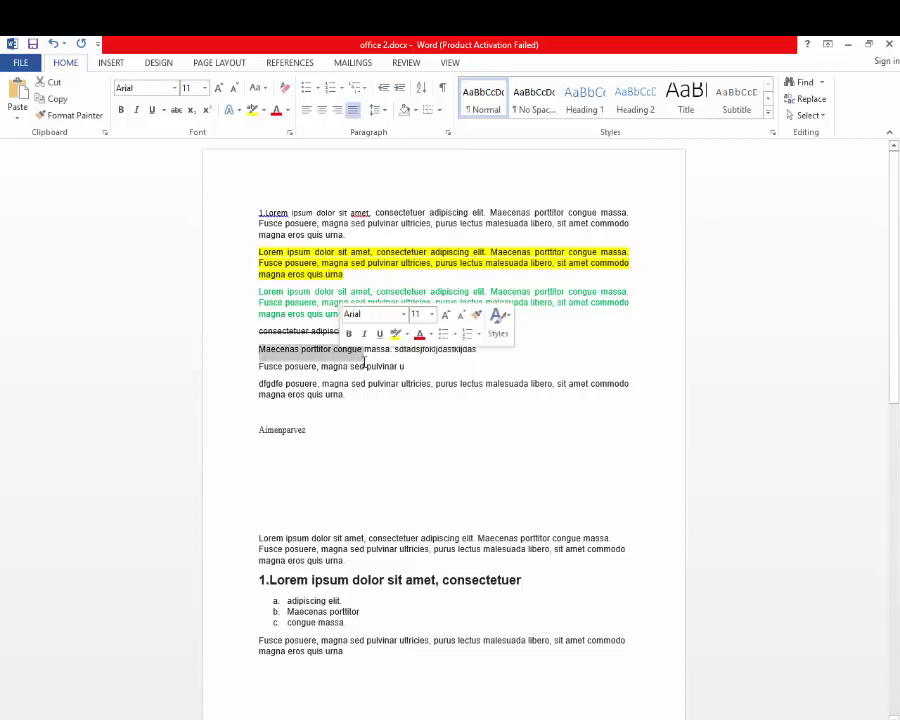
left_click(310, 349)
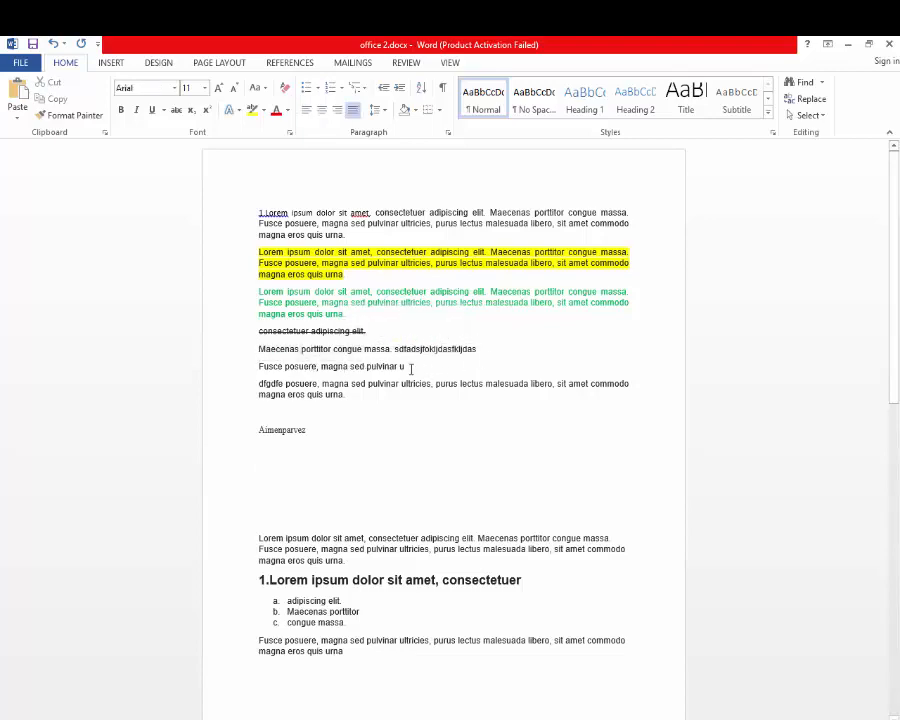
left_click_drag(411, 369, 257, 351)
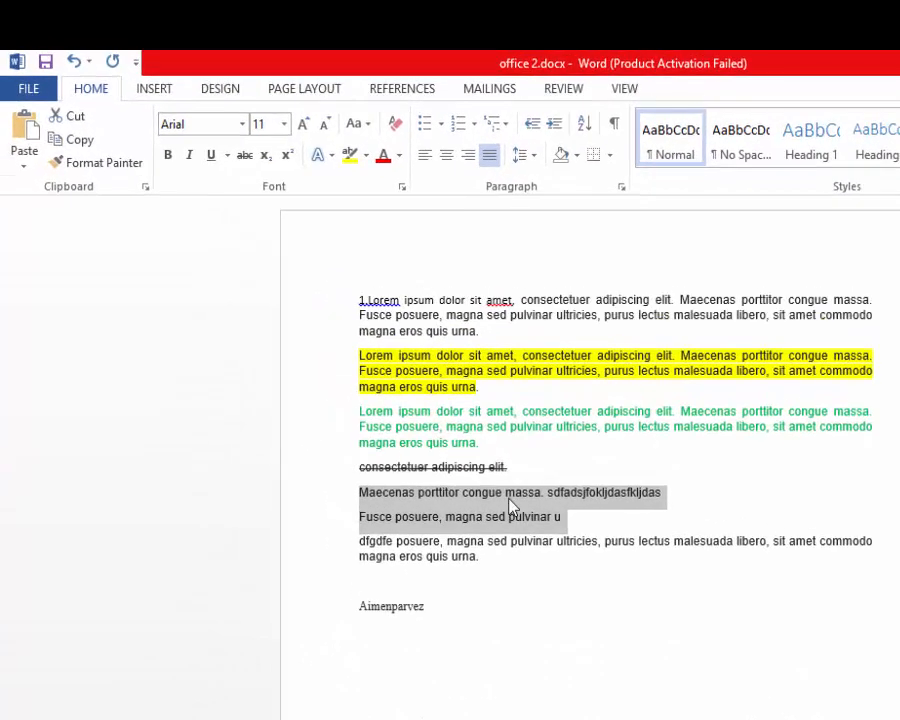
left_click(534, 160)
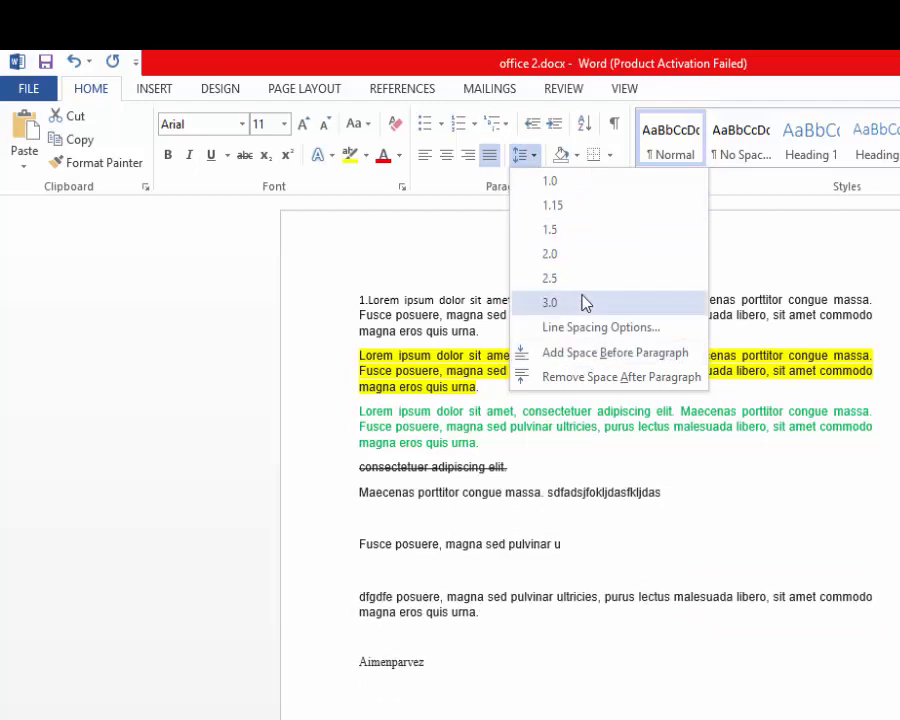
left_click(591, 232)
- Add a second person's name on a new line directly below the existing name
left_click(462, 612)
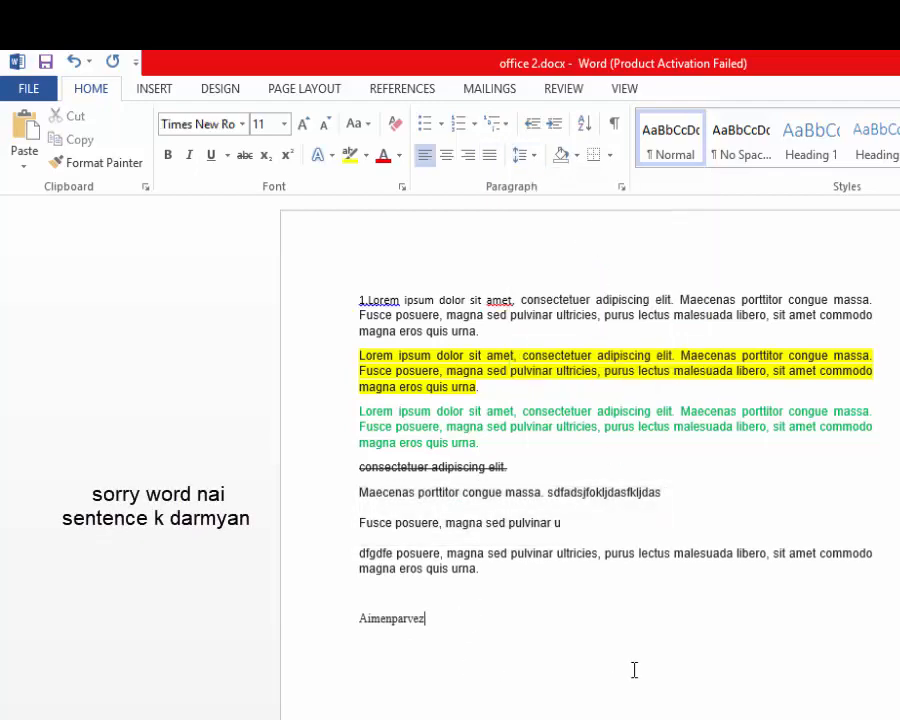
key("Return")
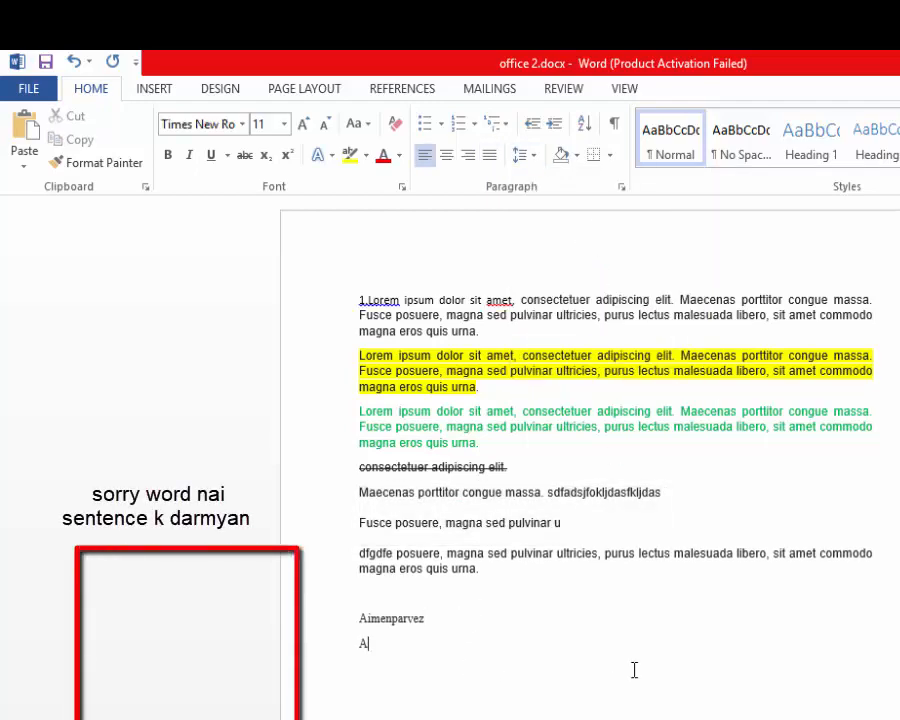
type("Ali")
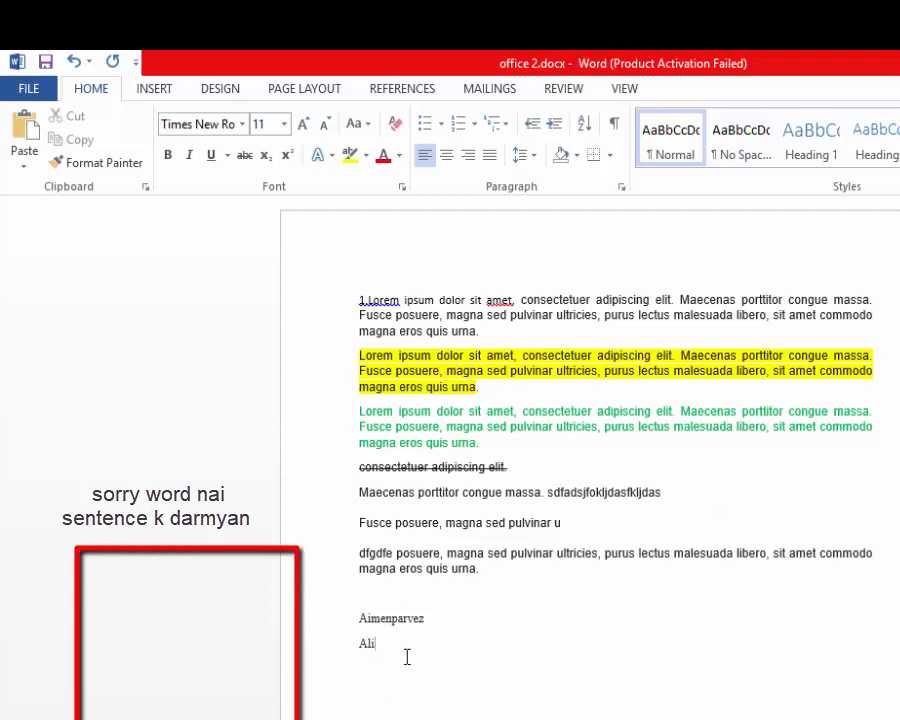
- Preview the line spacing choices, including 3.0, on the name text without applying one
left_click_drag(404, 650, 348, 617)
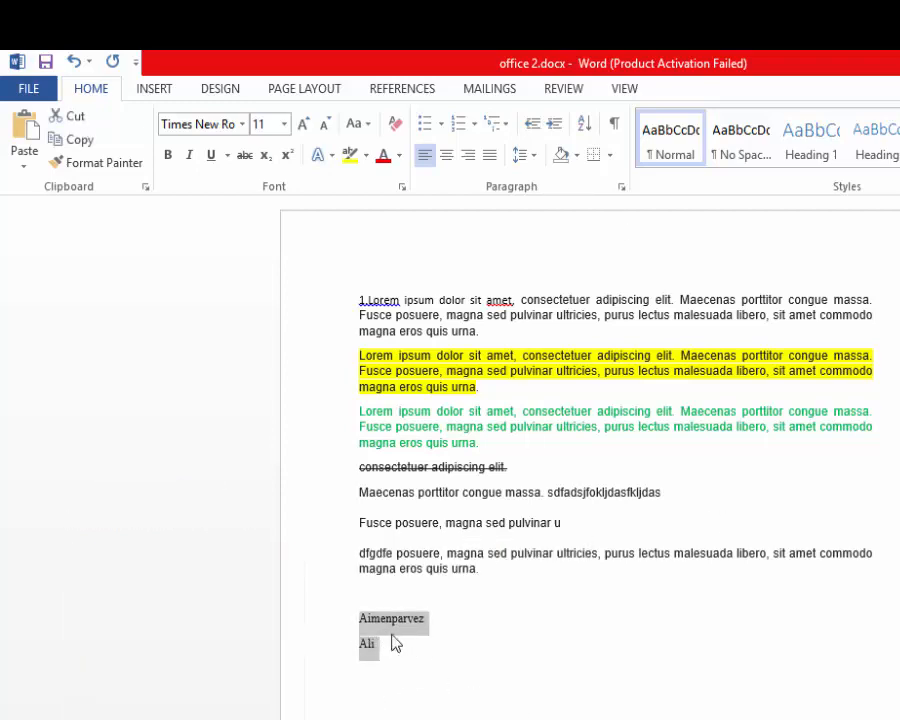
left_click(533, 157)
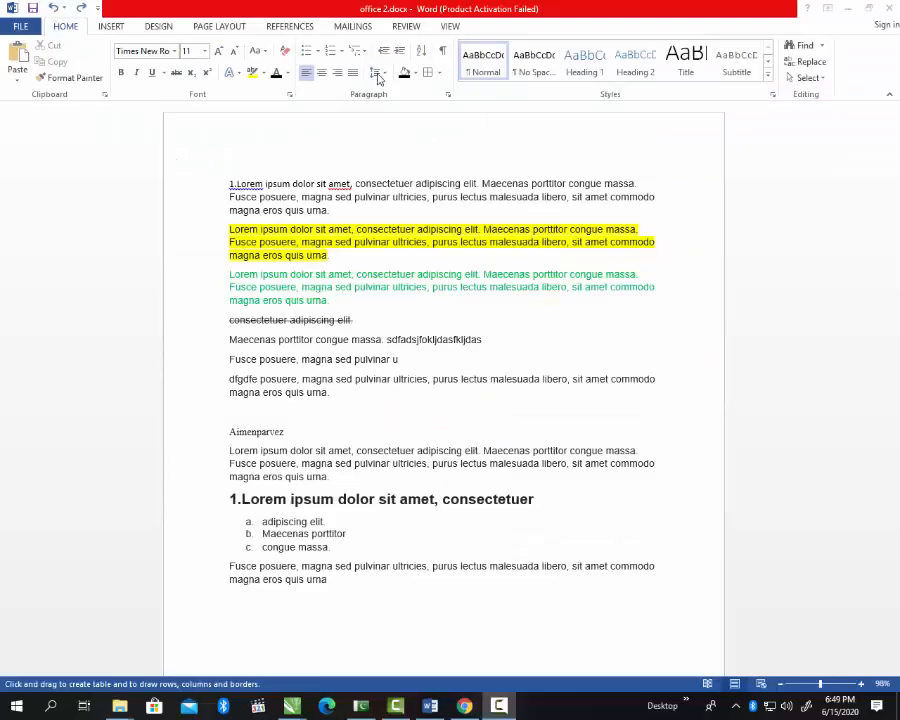
left_click(378, 73)
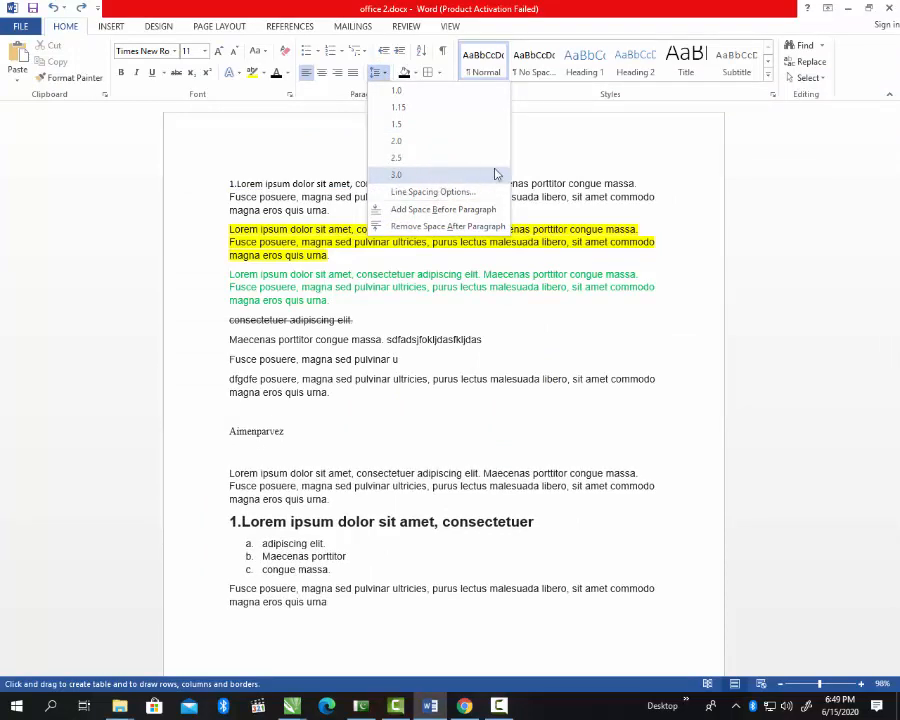
left_click(540, 362)
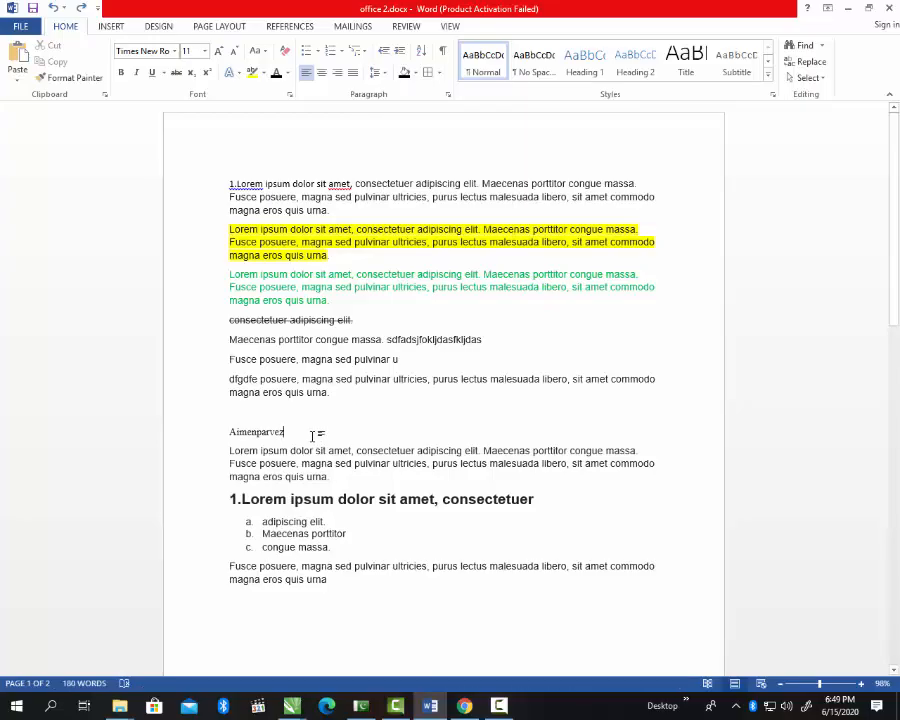
- Insert three blank lines below the name and shade the middle one black
key("Return")
key("Return")
key("Return")
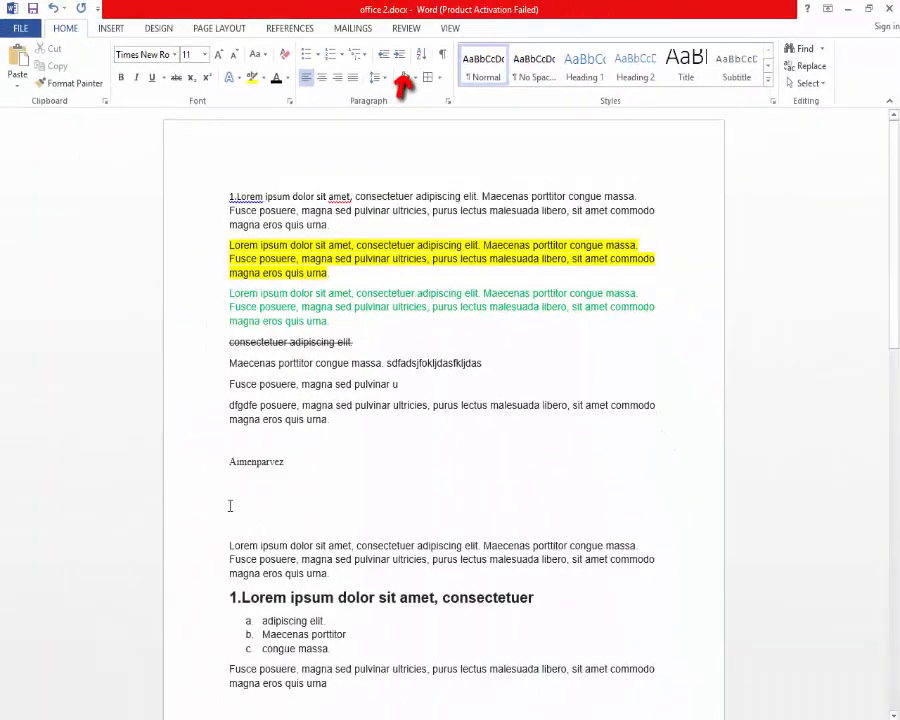
left_click(413, 78)
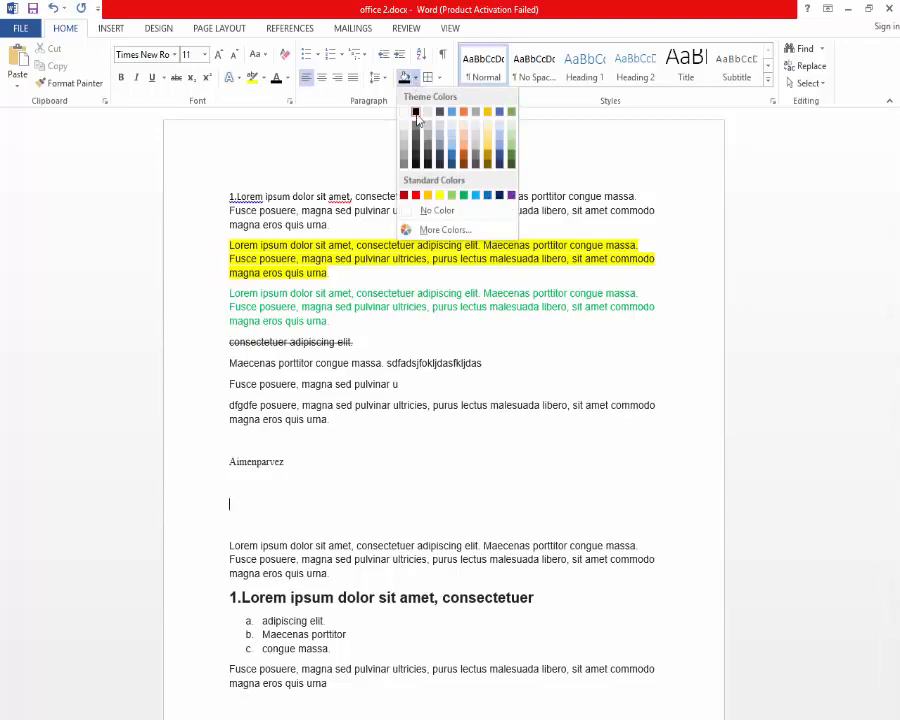
left_click(415, 114)
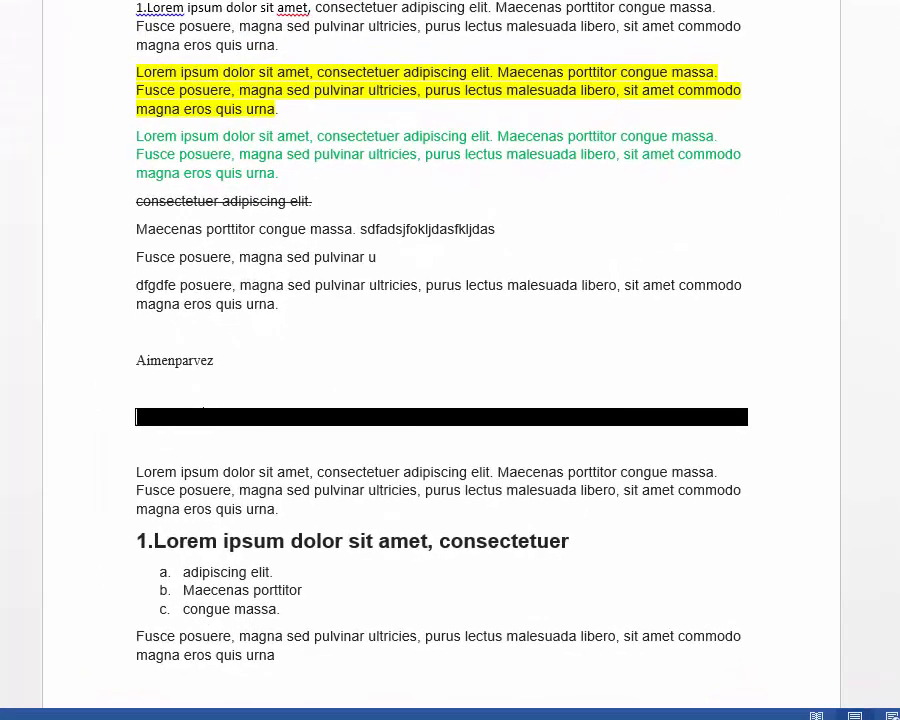
- Enter the filler text "Hnfdsnsdaf sdsj fjasldfk asldhfjdashfdas fjhdasfjkhkasdfsda fdasfasfsdaf" in the black-shaded line
type("hnfdsnsdaf sdsj fjasldfk")
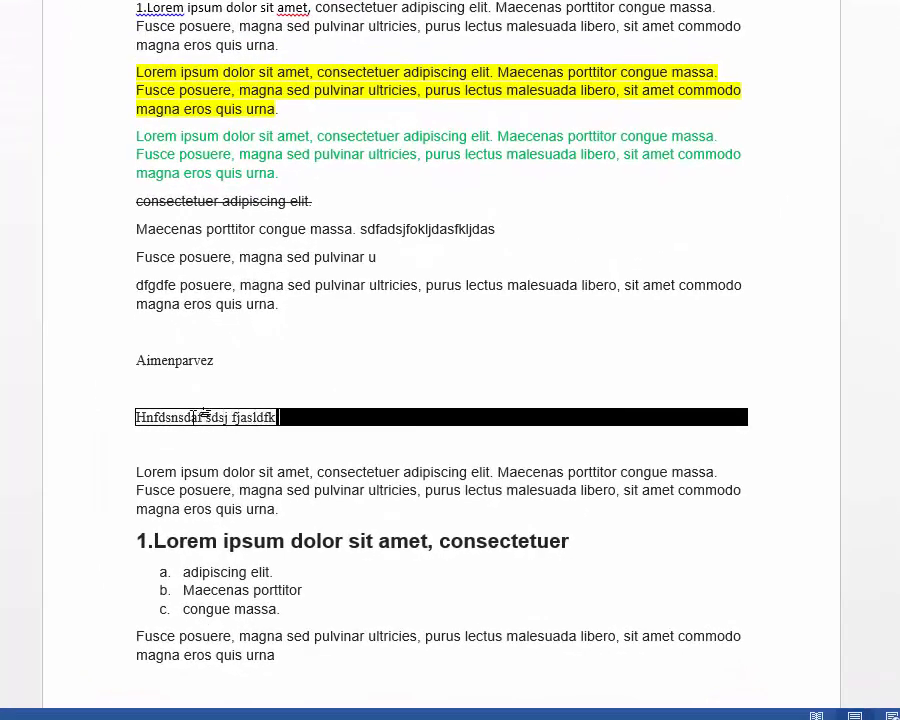
type(" asldhfjdashfdas fjhdasfjkhkasdfsda")
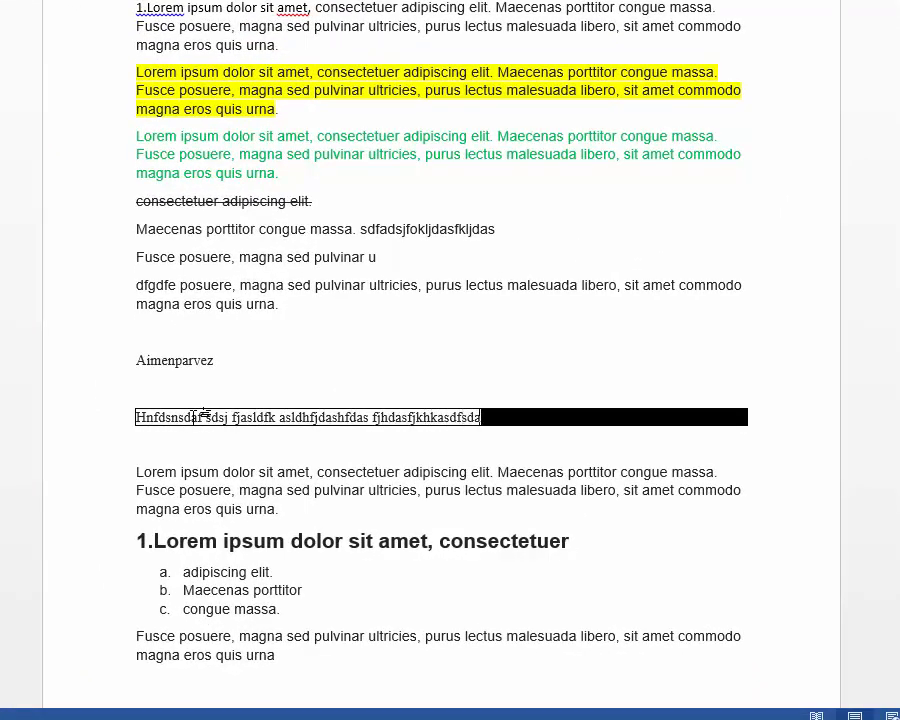
type(" fdasfasfsdaf")
left_click(640, 538)
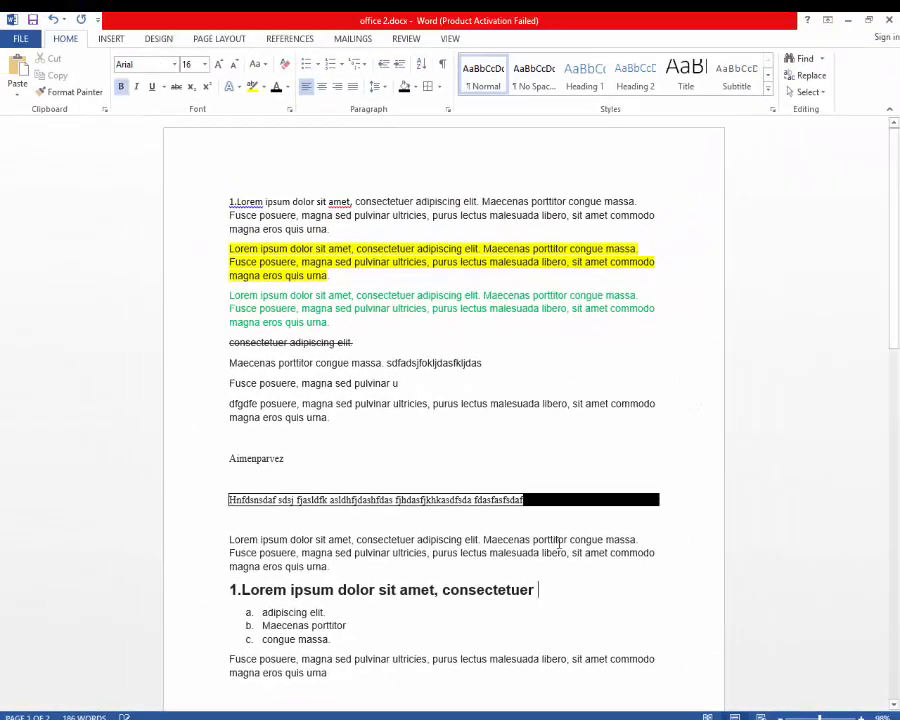
- Undo the filler text entered in the black-shaded line
scroll(556, 546, "down", 3)
key("ctrl+z")
key("ctrl+z")
key("ctrl+z")
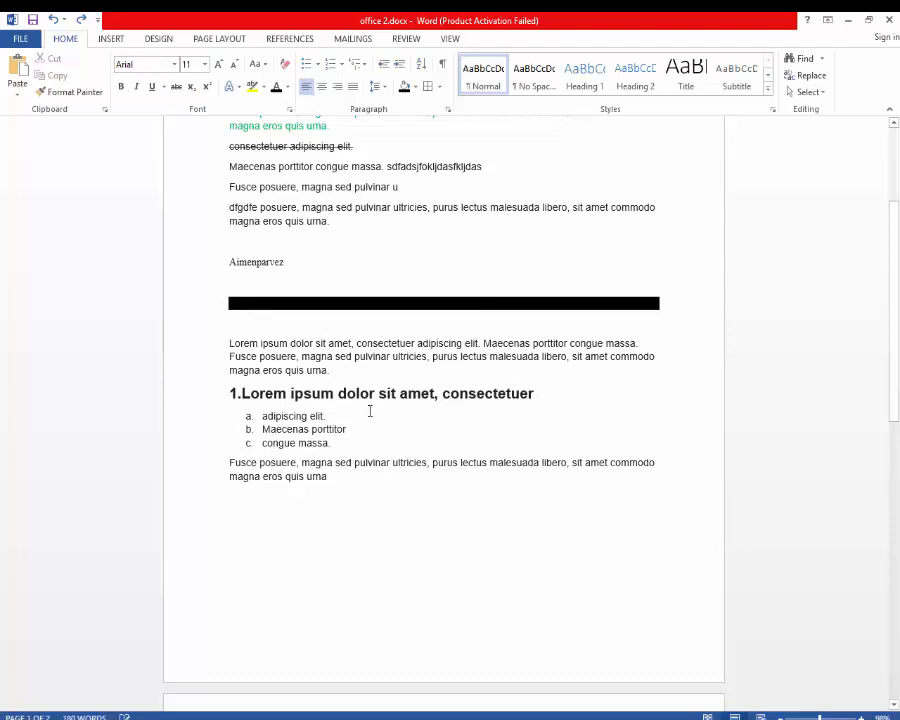
- Insert a blank line above the struck-through "consectetuer adipiscing elit" text and shade it red
scroll(360, 395, "up", 3)
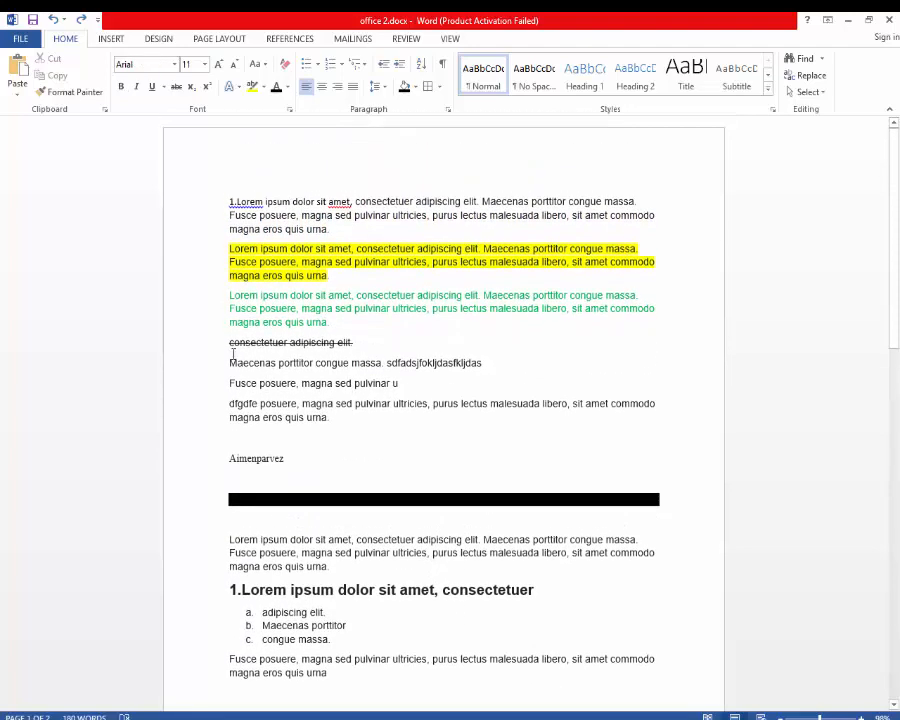
key("Return")
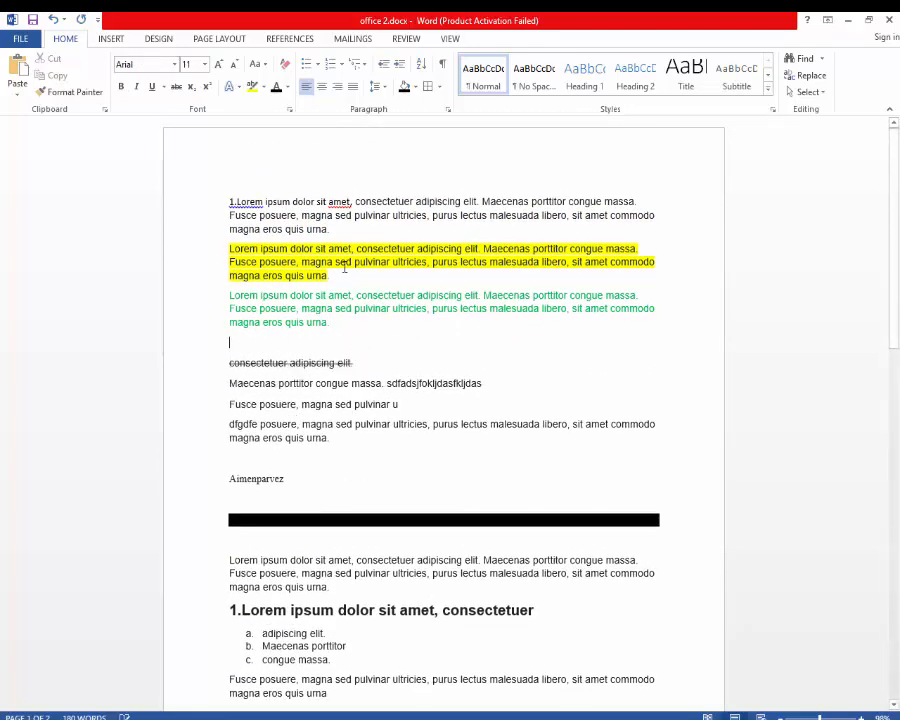
left_click(415, 88)
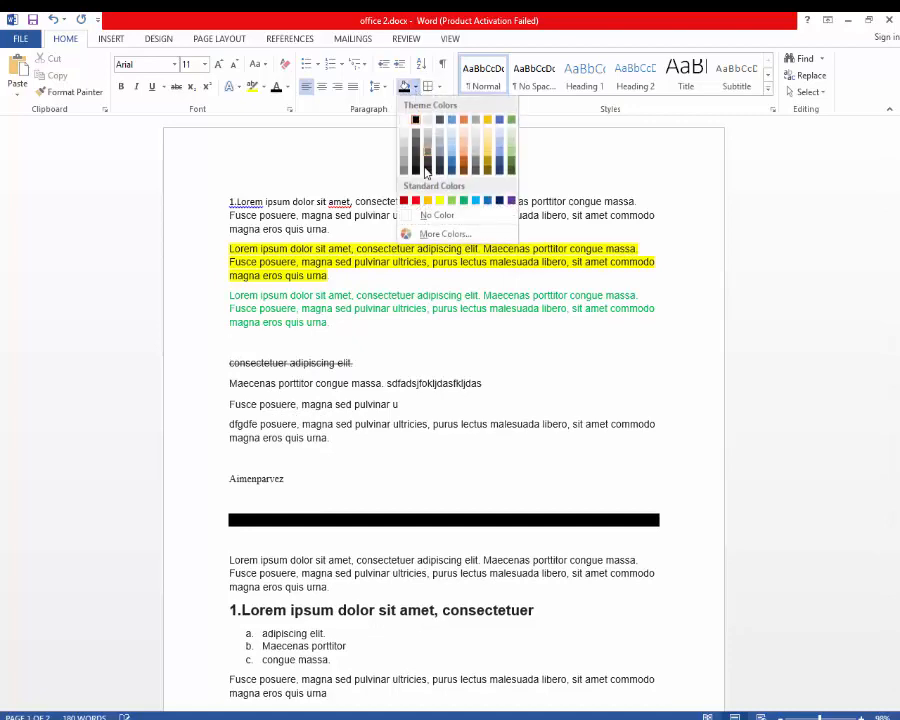
left_click(416, 201)
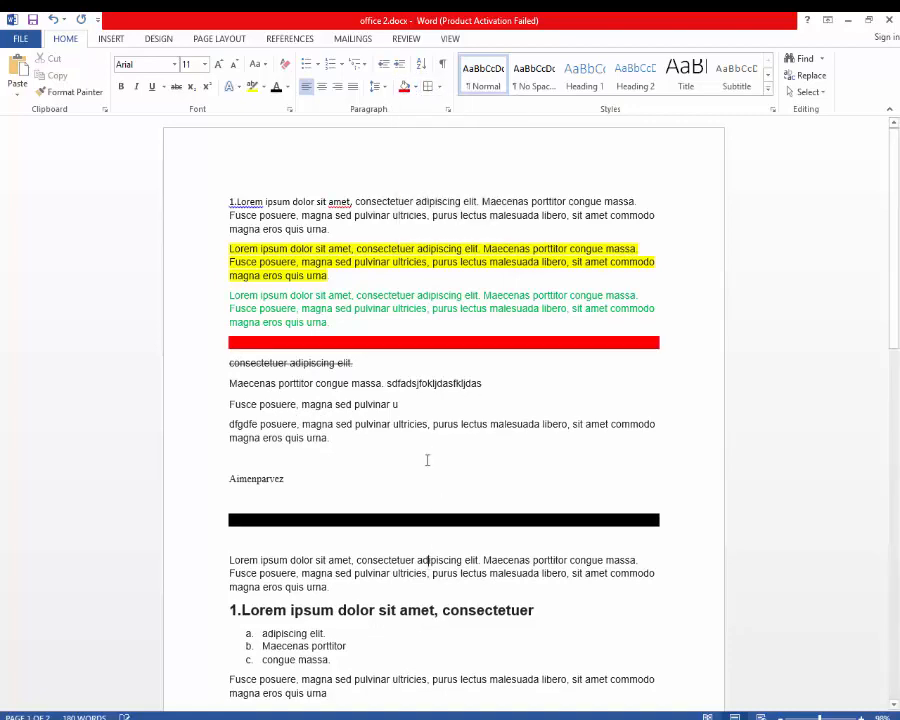
- Look over the available paragraph border types without applying any
scroll(421, 418, "down", 4)
scroll(421, 428, "up", 3)
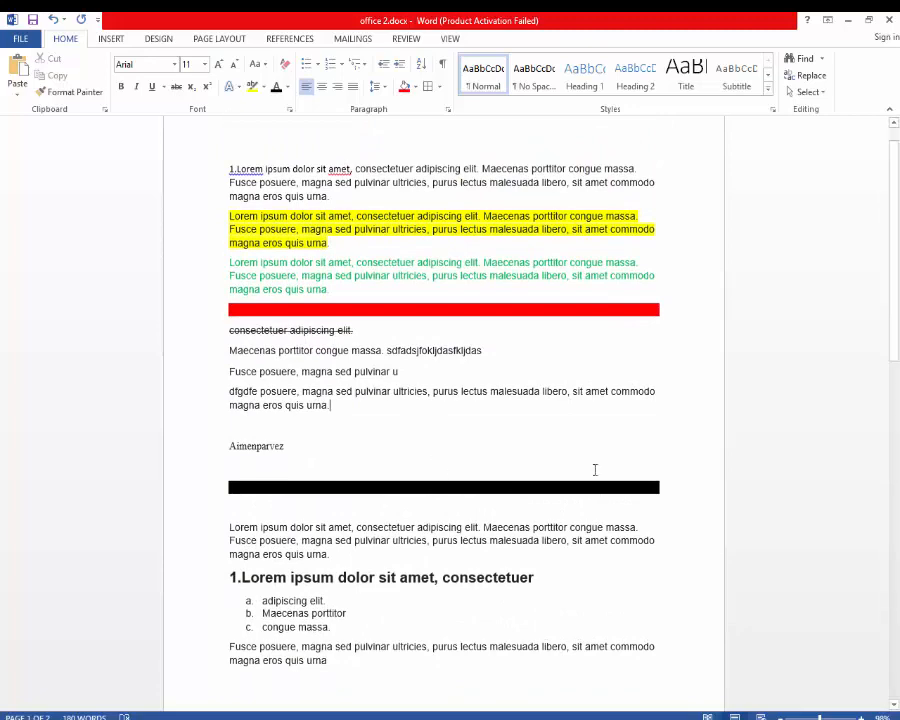
left_click(439, 87)
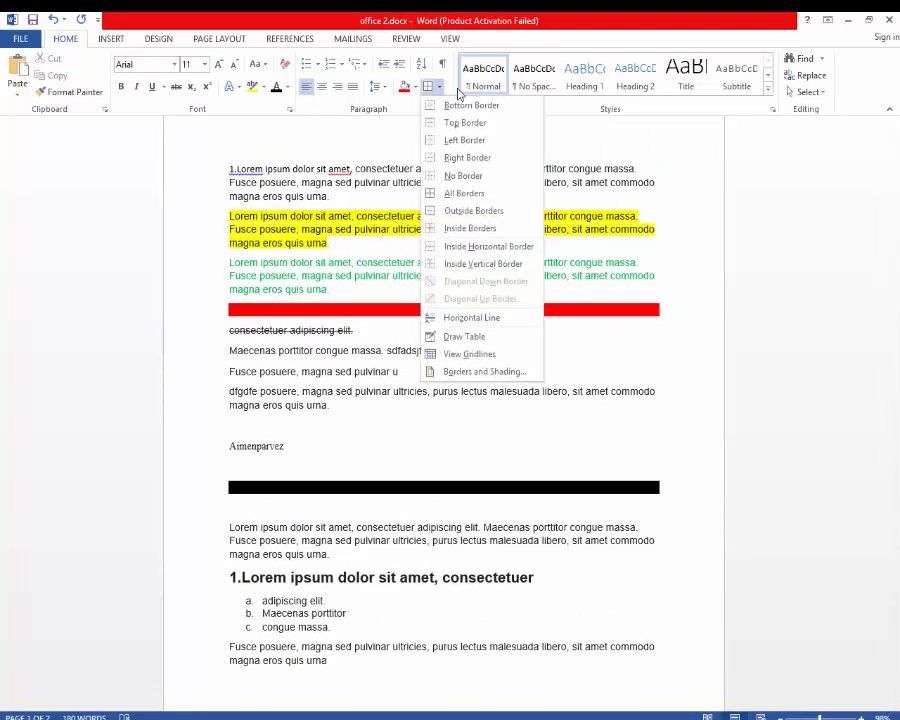
left_click(682, 336)
scroll(434, 244, "up", 2)
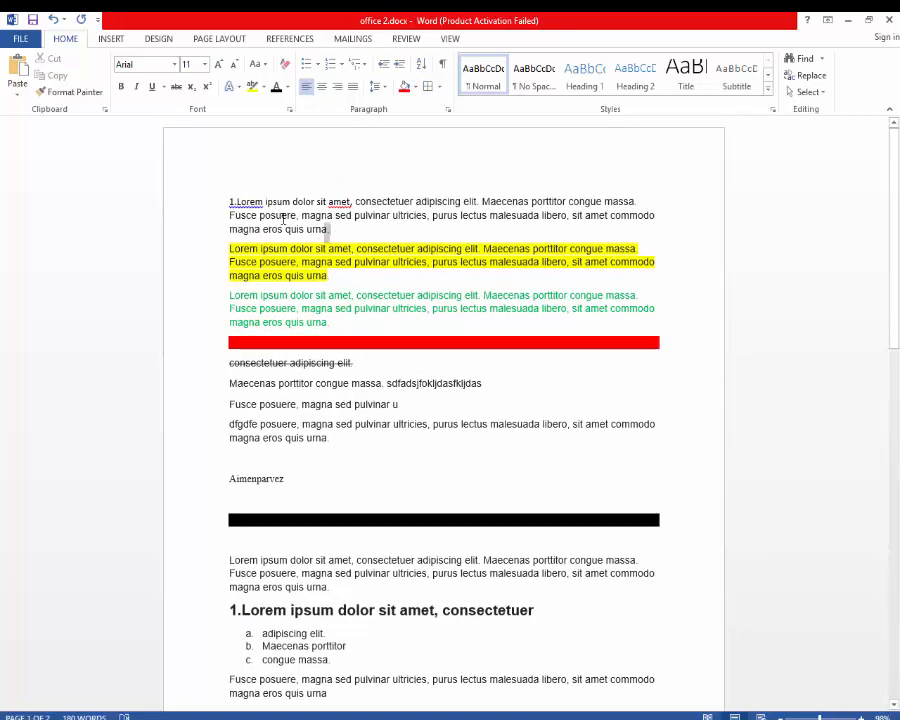
- Put an outside border around the first paragraph and remove its bottom border
left_click_drag(330, 229, 231, 201)
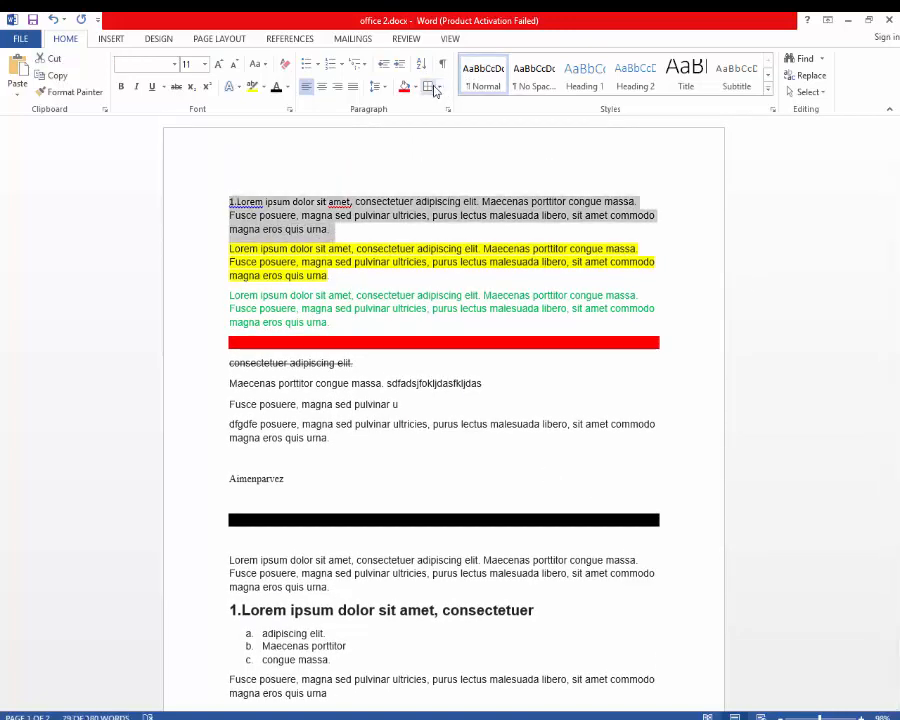
left_click(432, 87)
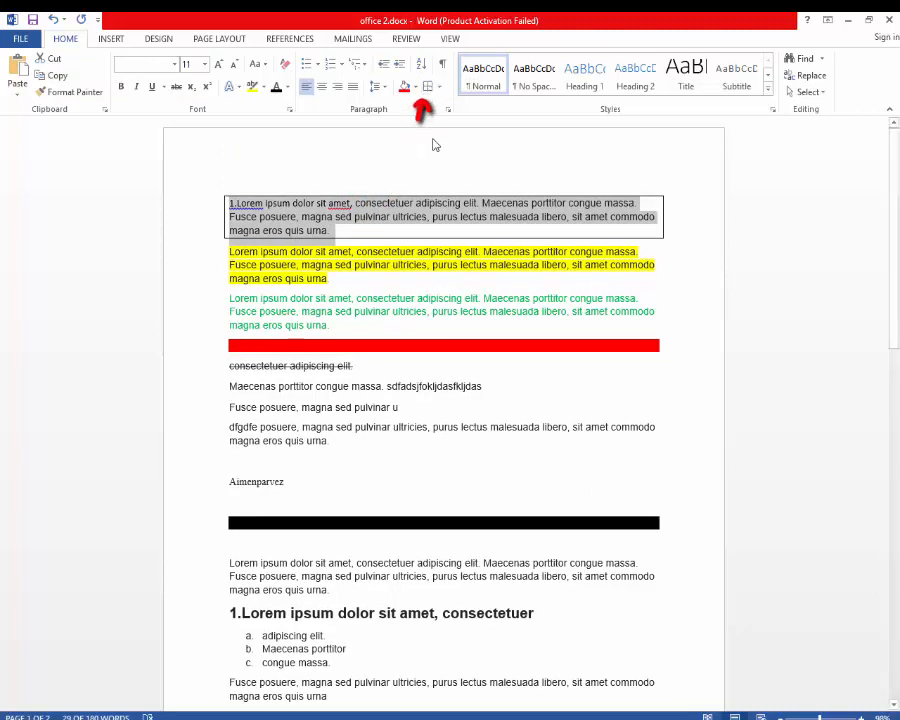
left_click(441, 92)
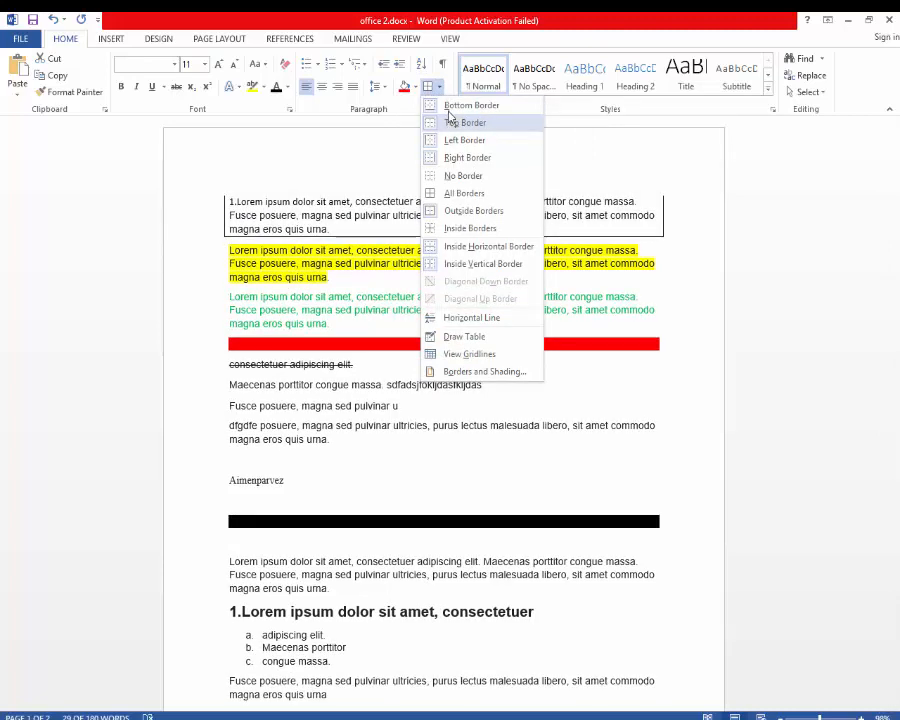
left_click(449, 105)
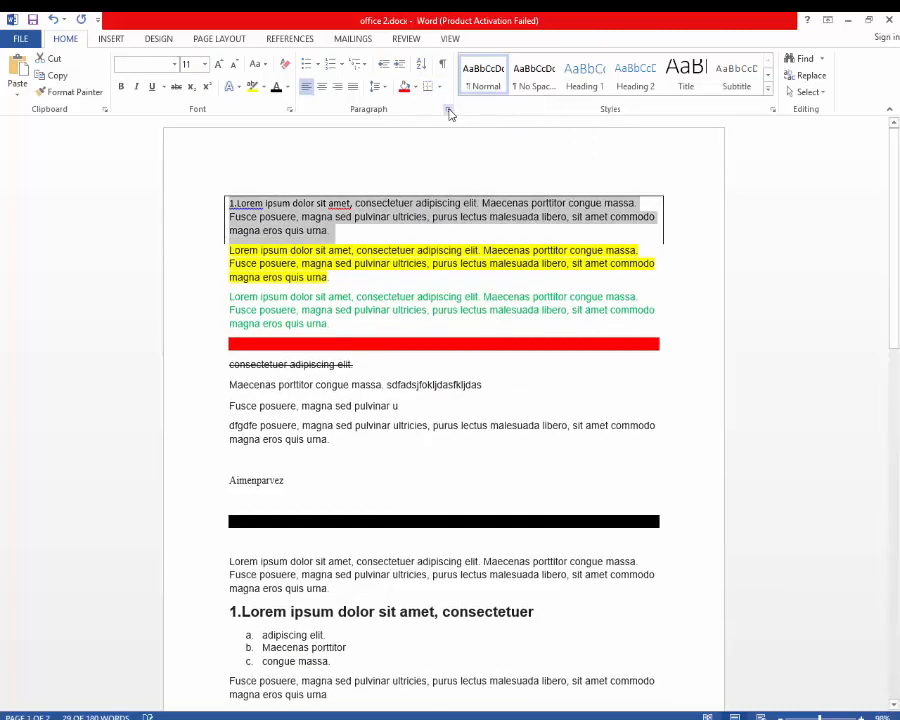
left_click(462, 217)
- Undo both border changes on the first paragraph and look over the available border types
key("ctrl+z")
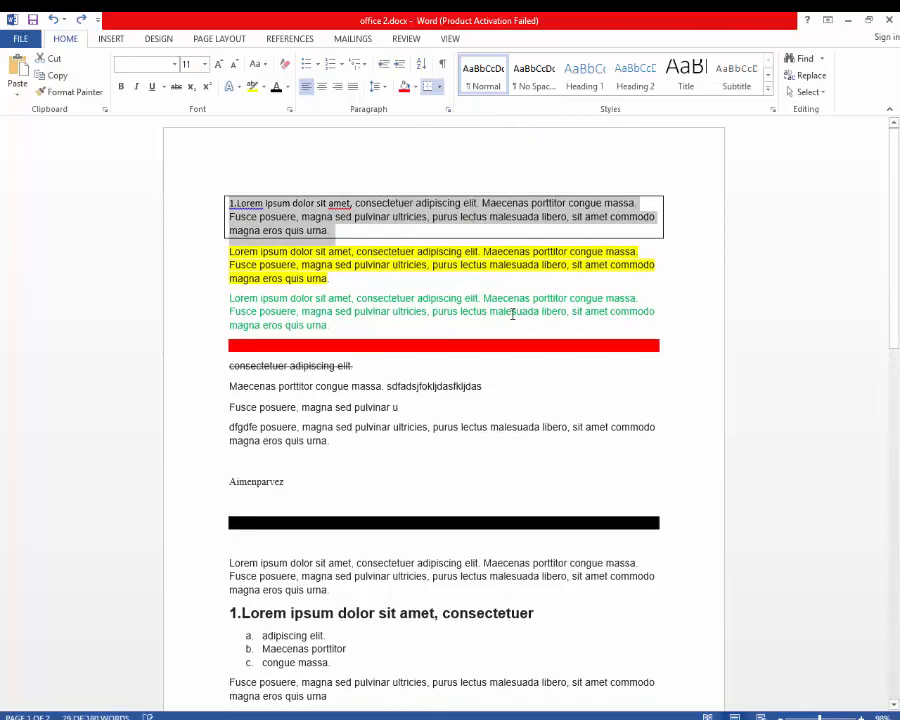
key("ctrl+z")
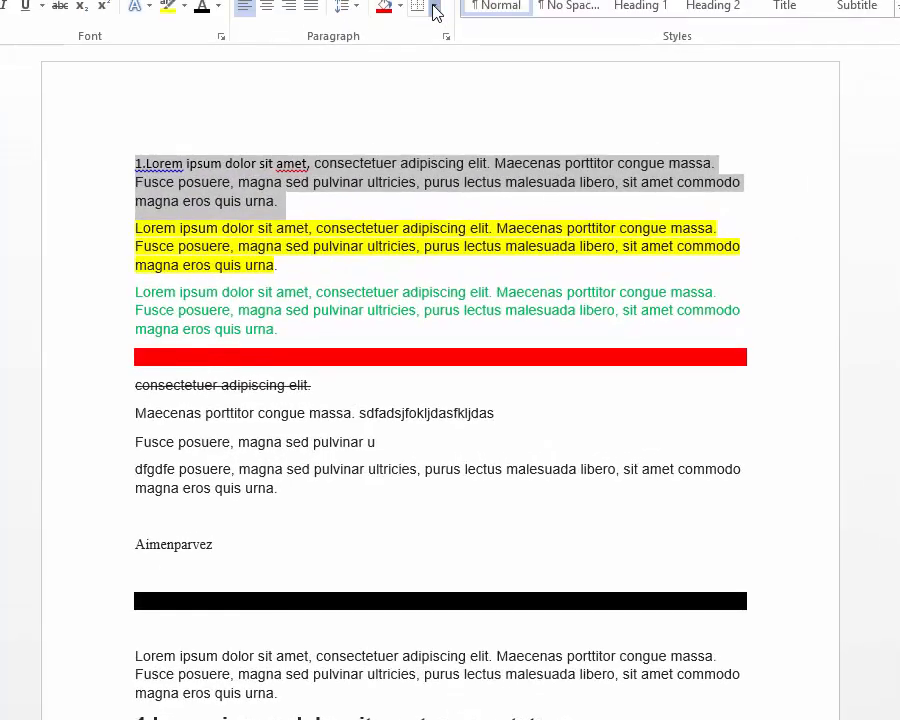
left_click(437, 9)
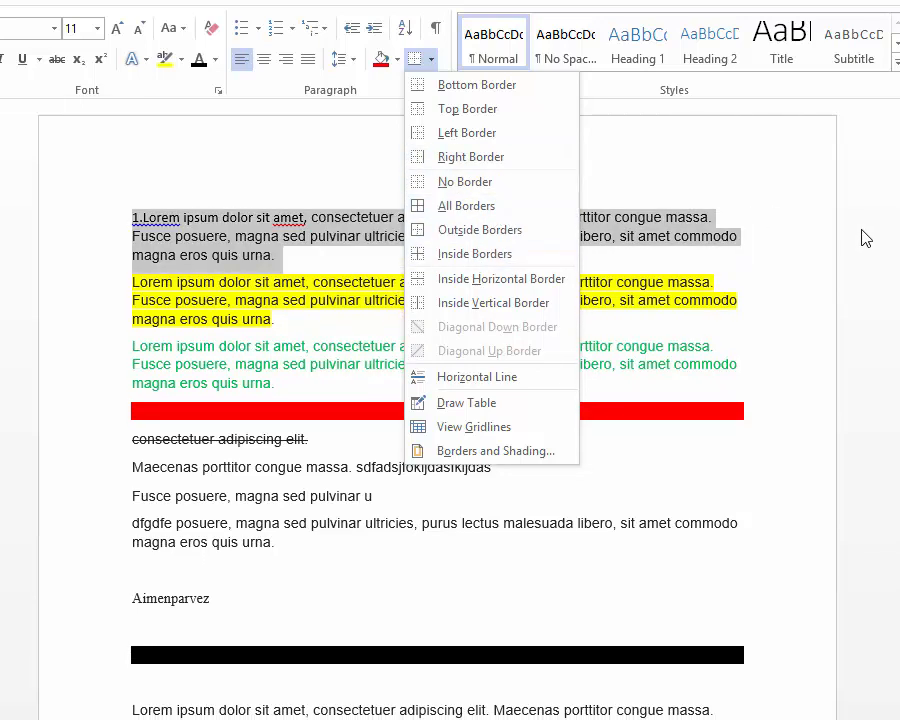
left_click(866, 238)
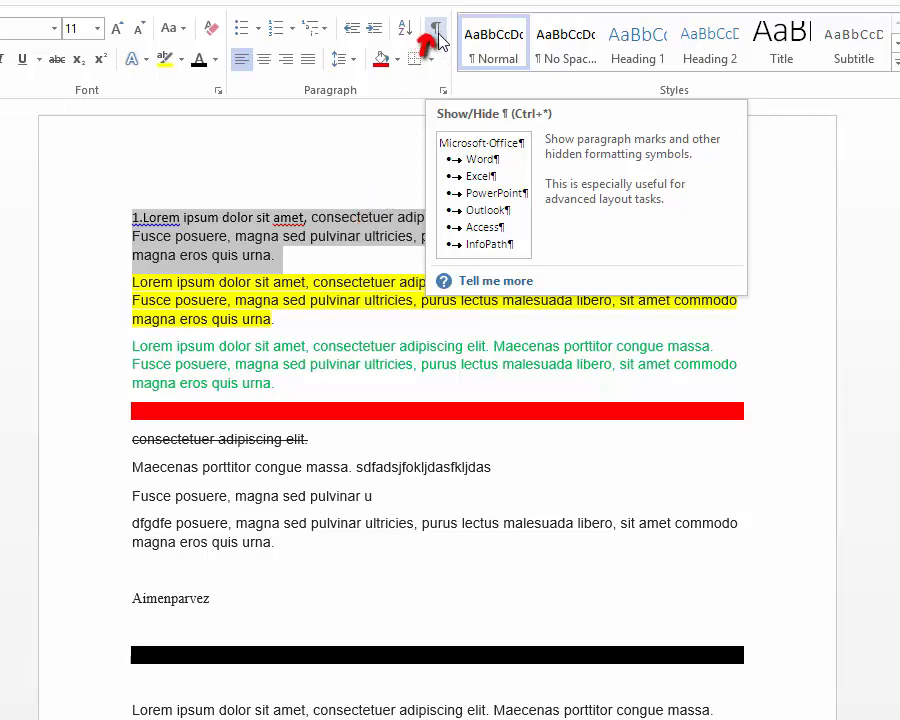
- Insert a space between the first and last name in the name line and add four blank lines below it
left_click(317, 593)
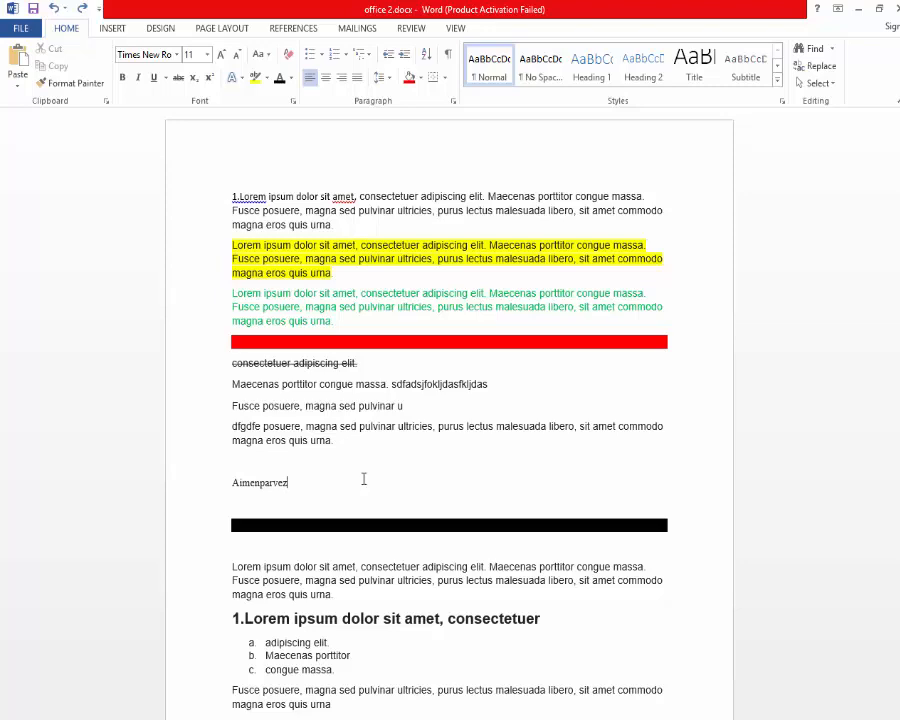
left_click(260, 483)
left_click(305, 483)
key("Return")
key("Return")
key("Return")
key("Return")
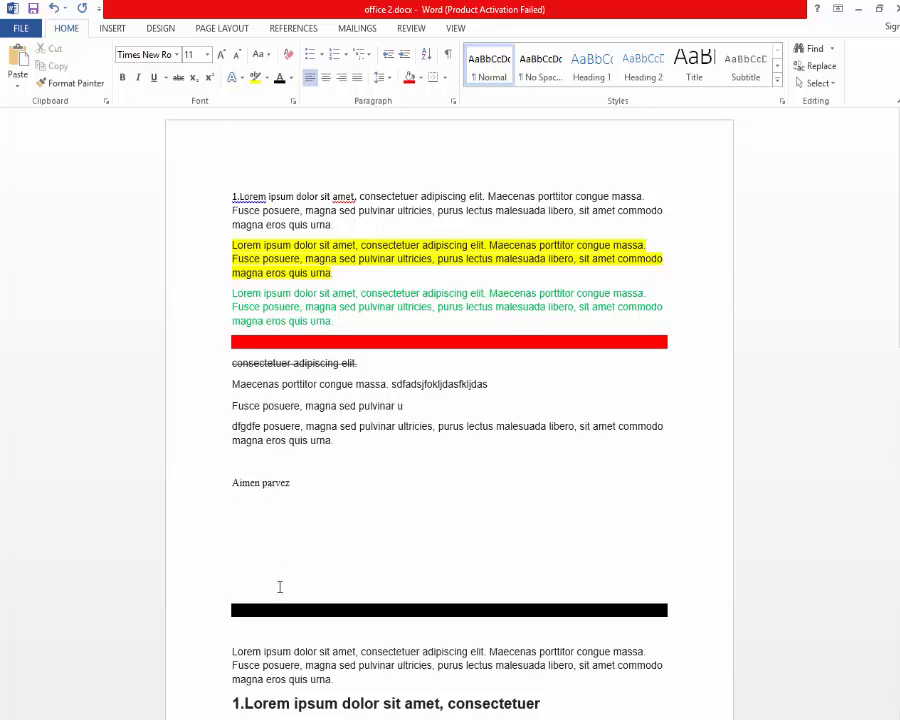
- Display the paragraph marks and other hidden formatting symbols throughout the document
left_click_drag(246, 563, 235, 490)
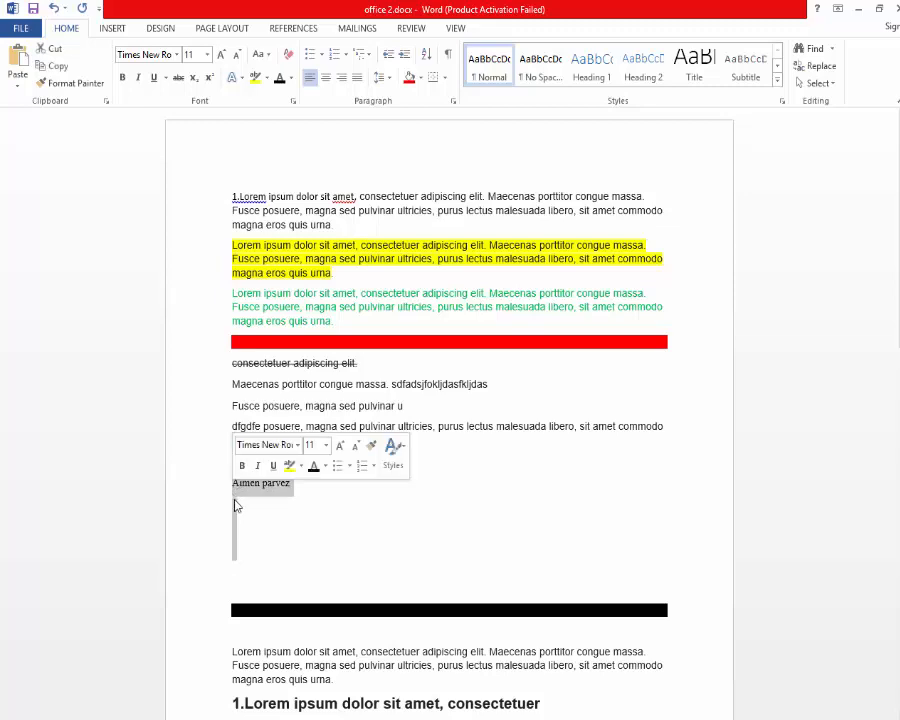
left_click(248, 563)
left_click_drag(245, 561, 224, 466)
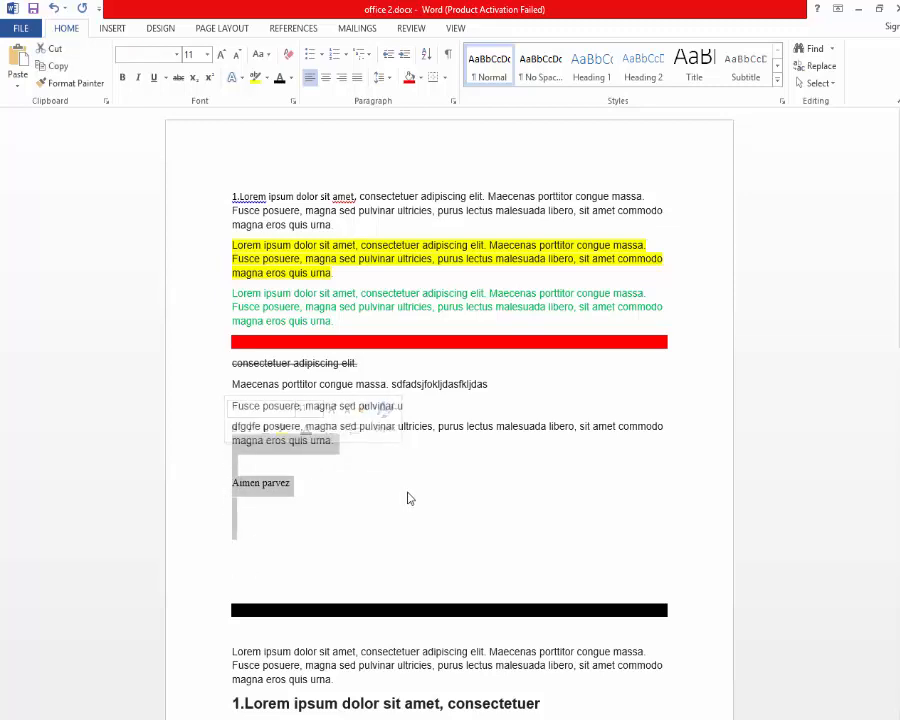
left_click(470, 384)
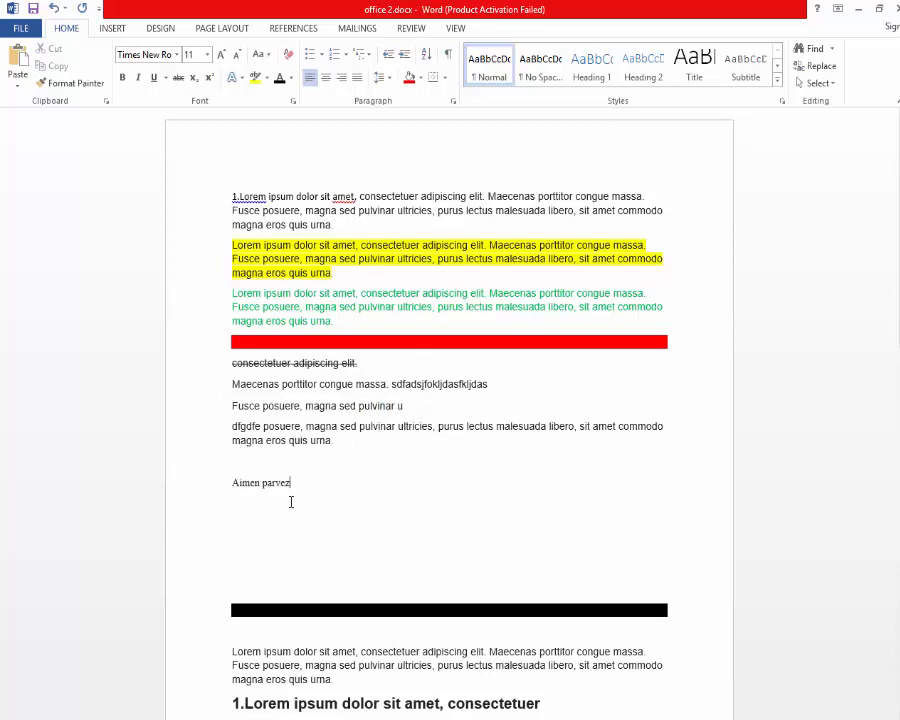
left_click(448, 55)
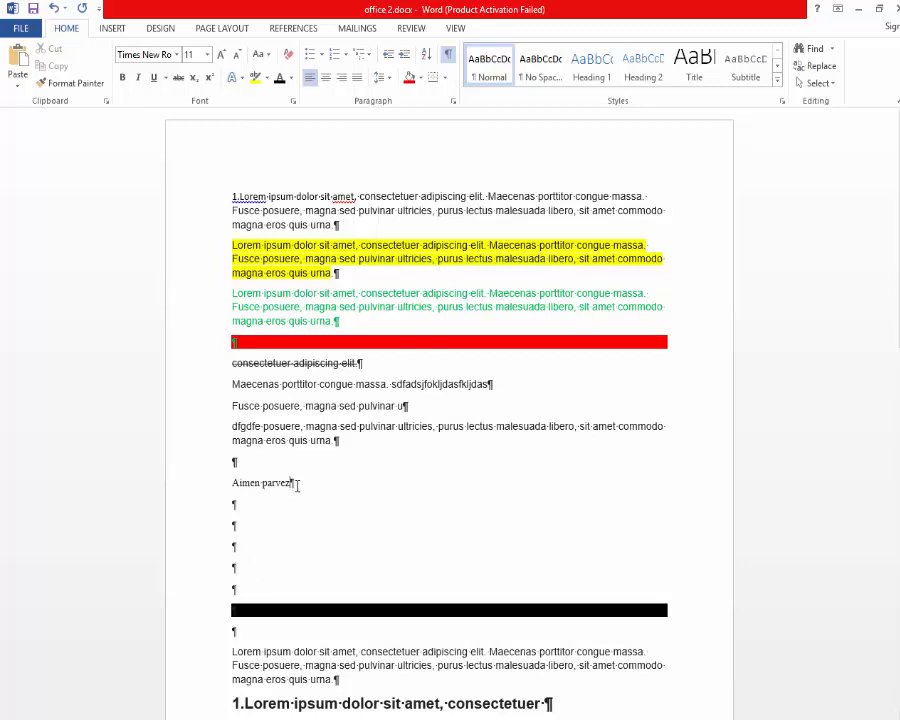
- Insert a second space between the first and last name in the name line
left_click(263, 483)
scroll(450, 412, "up", 10)
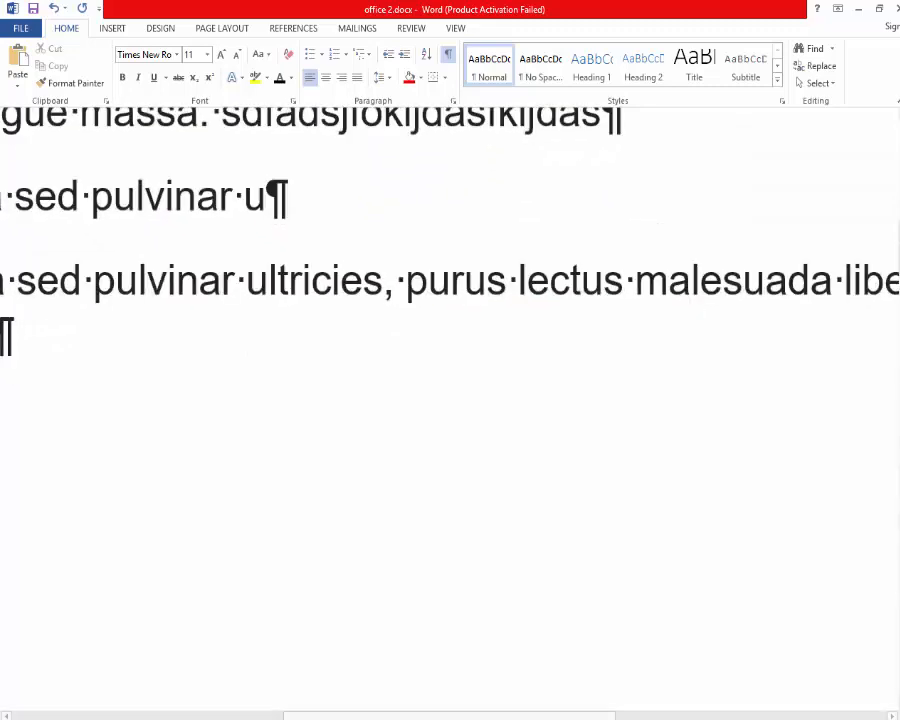
left_click_drag(562, 716, 352, 716)
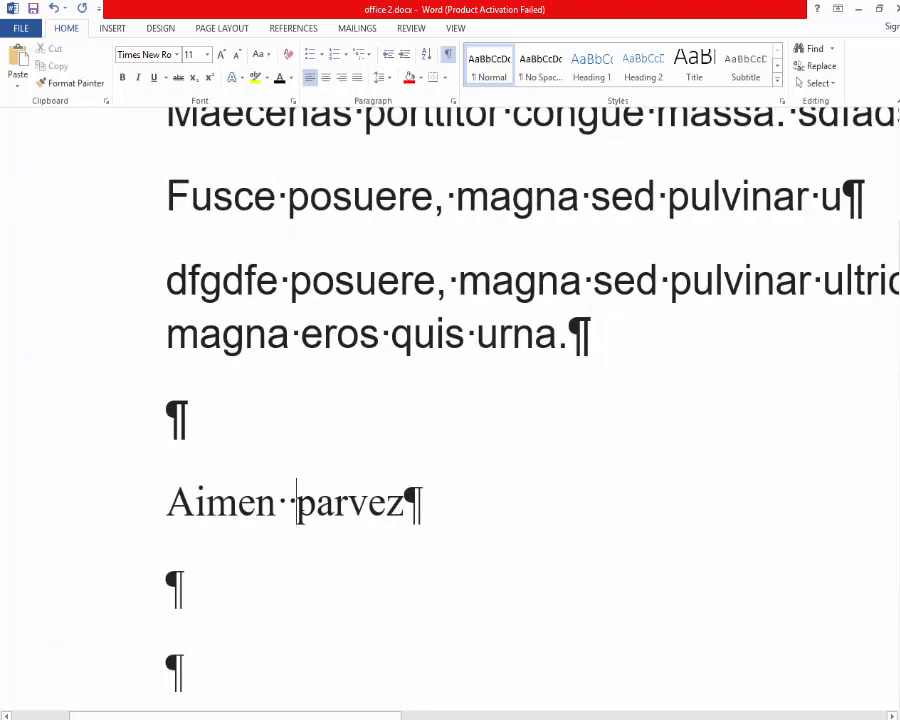
left_click(291, 504)
- Switch the formatting marks off and on to compare the text, leaving them hidden
left_click(449, 56)
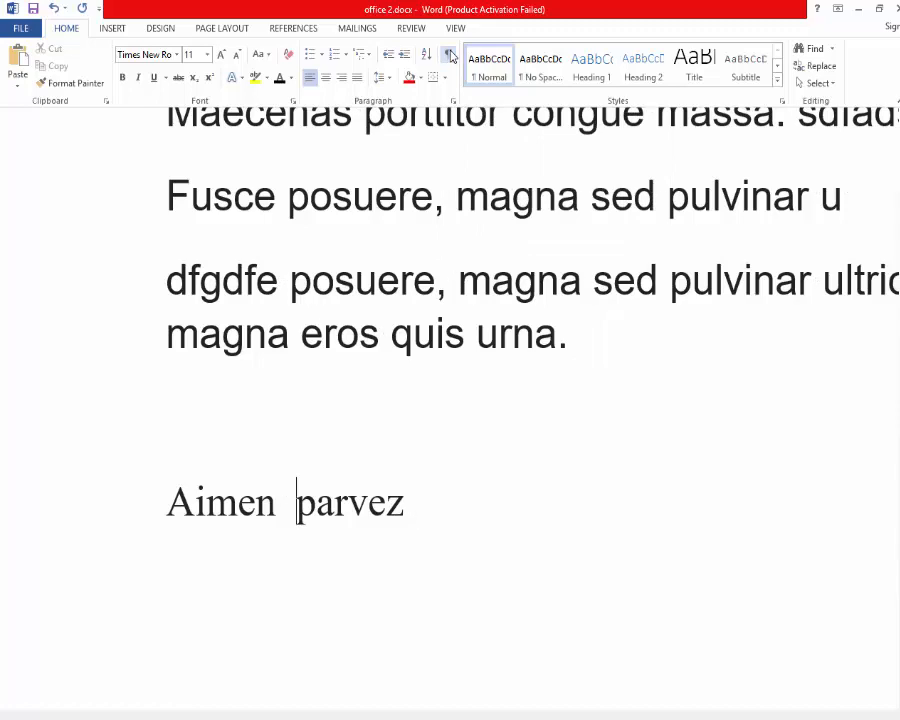
left_click(449, 56)
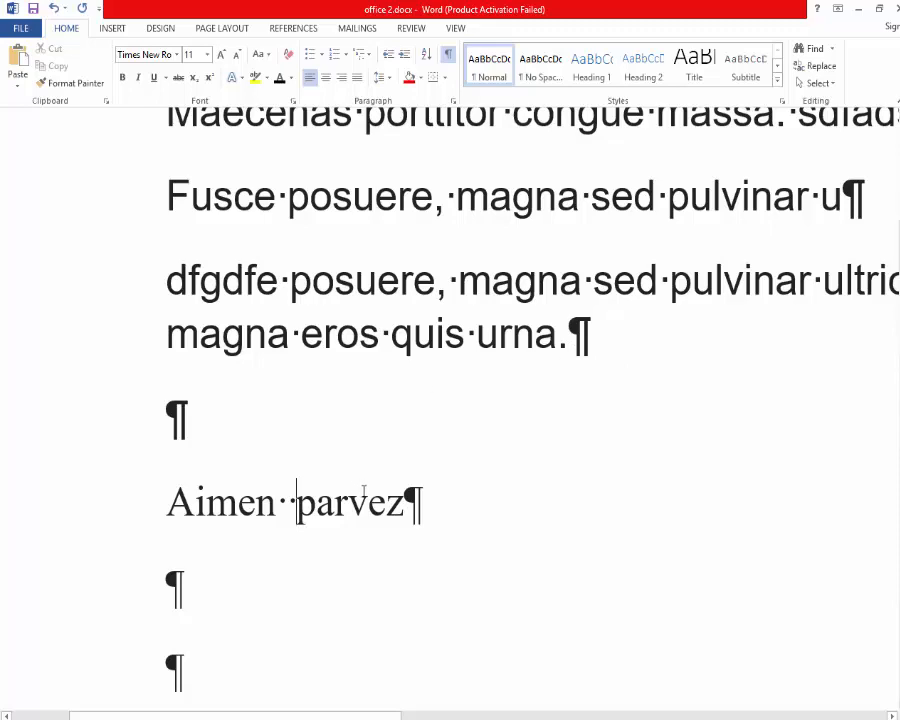
left_click(587, 333)
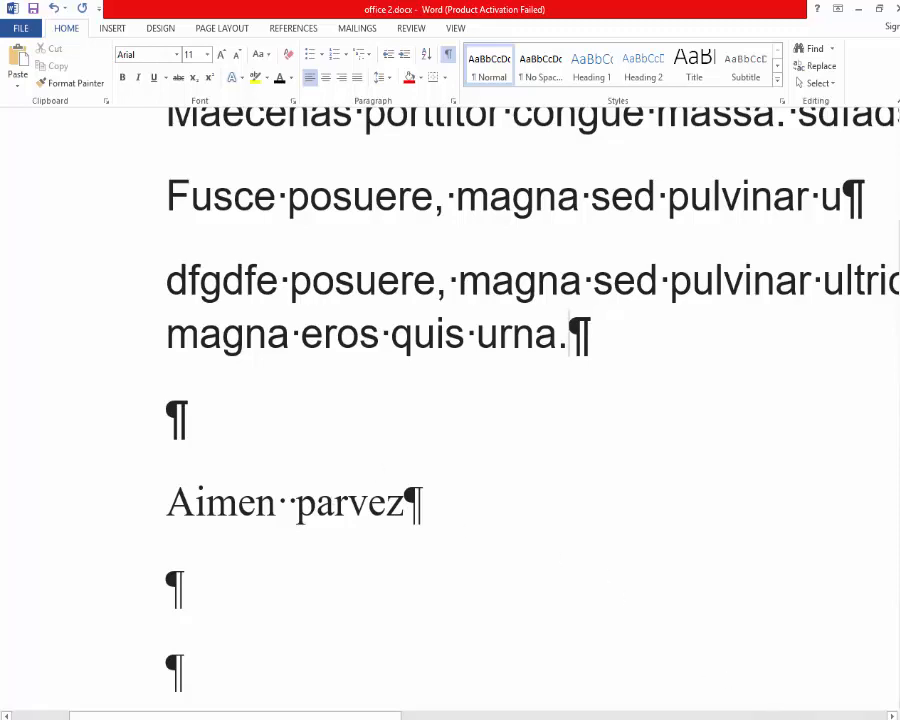
scroll(692, 600, "down", 5)
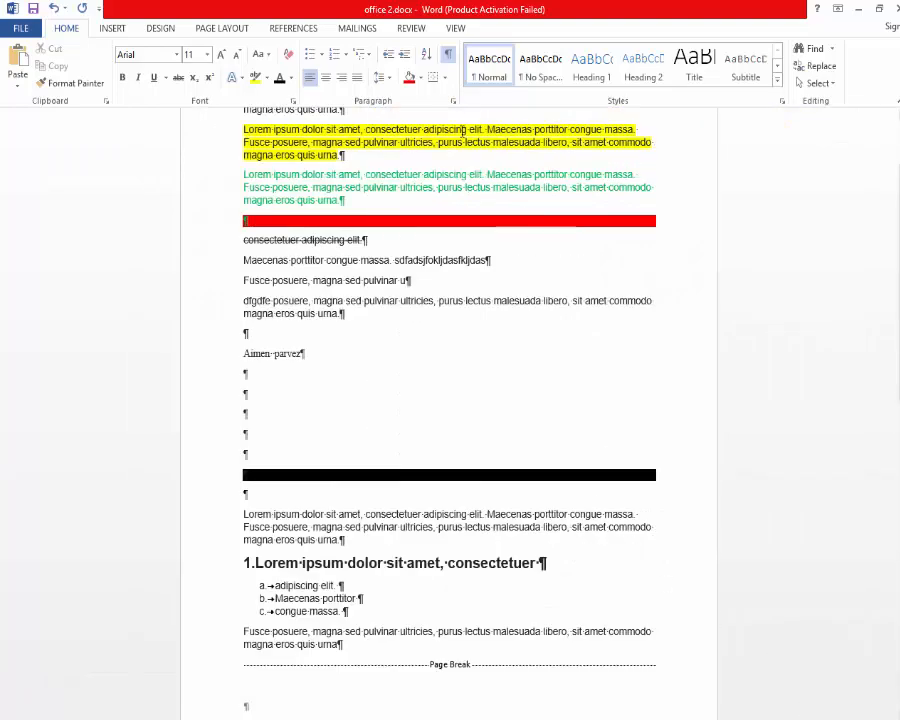
key("ctrl+shift+8")
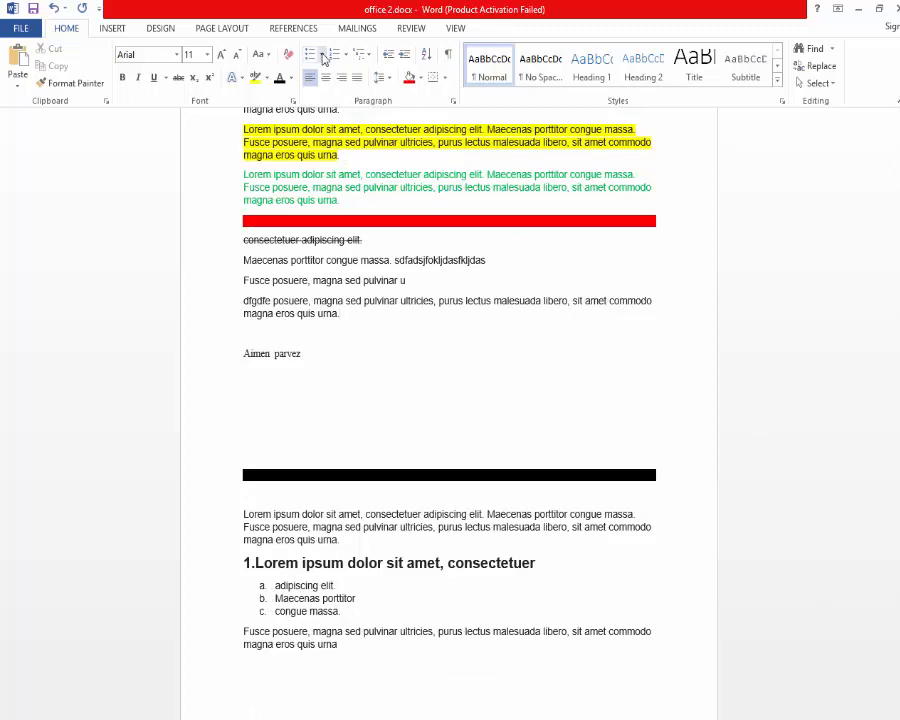
- Convert the lettered list under the heading "1.Lorem ipsum dolor sit amet, consectetuer" to a bulleted list
scroll(376, 388, "up", 2)
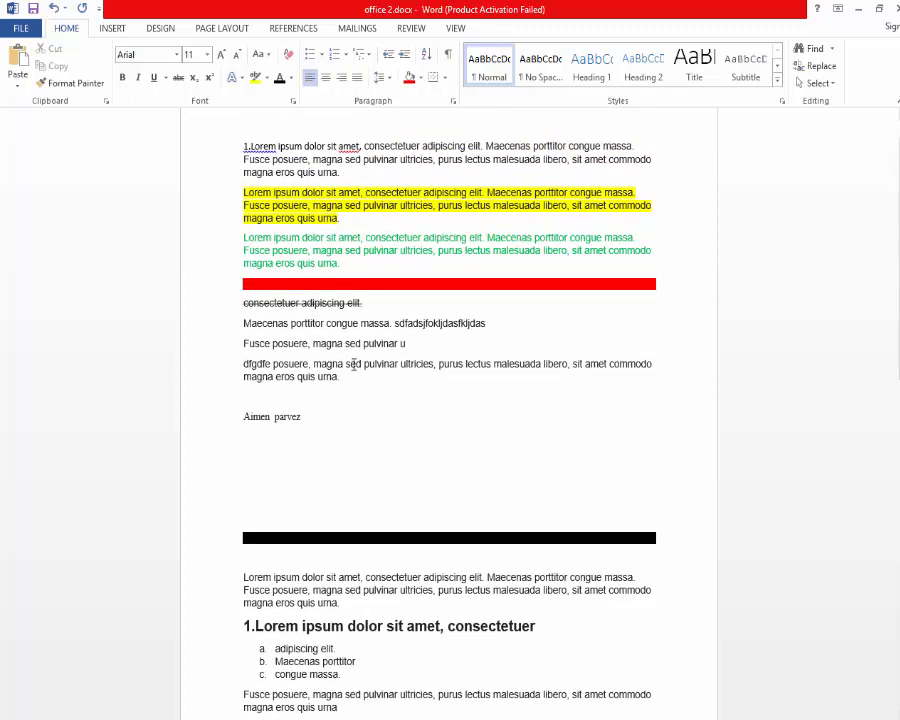
scroll(376, 529, "down", 1)
scroll(376, 529, "down", 3)
left_click_drag(562, 436, 250, 414)
triple_click(337, 440)
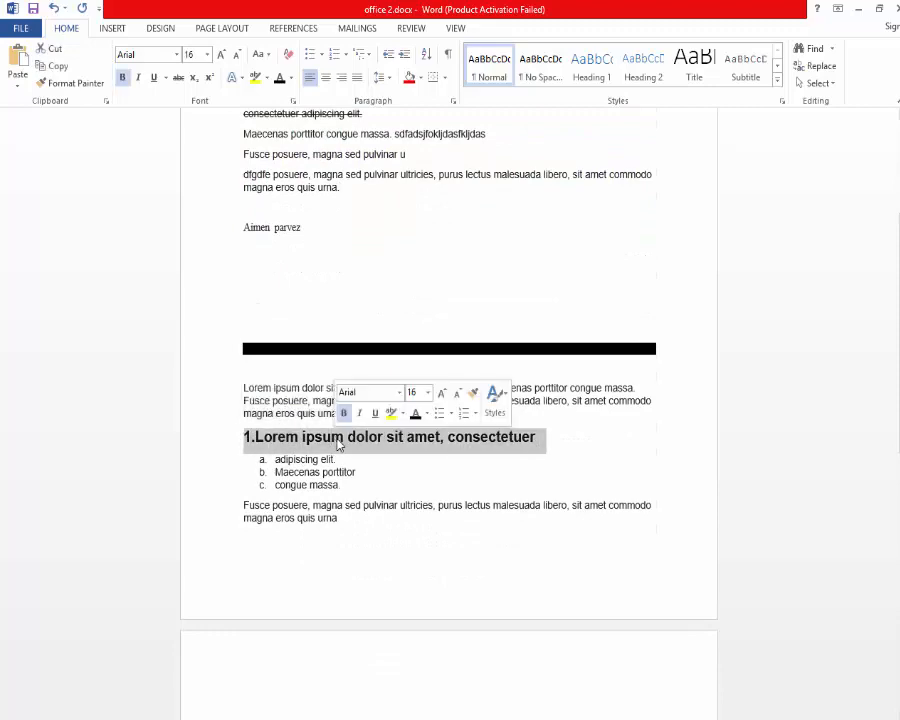
left_click(362, 490)
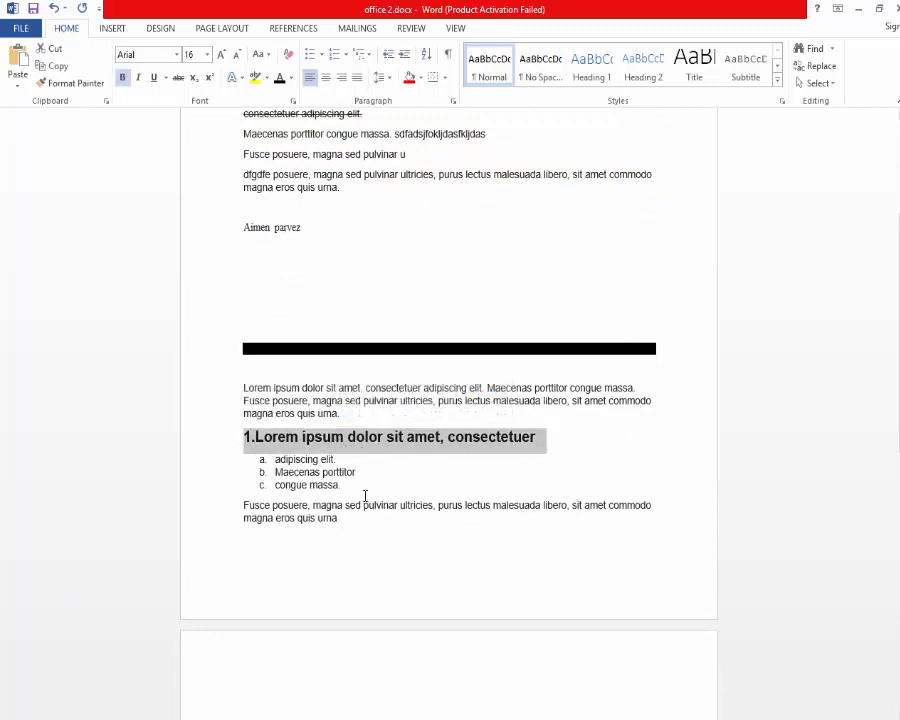
left_click_drag(346, 486, 272, 459)
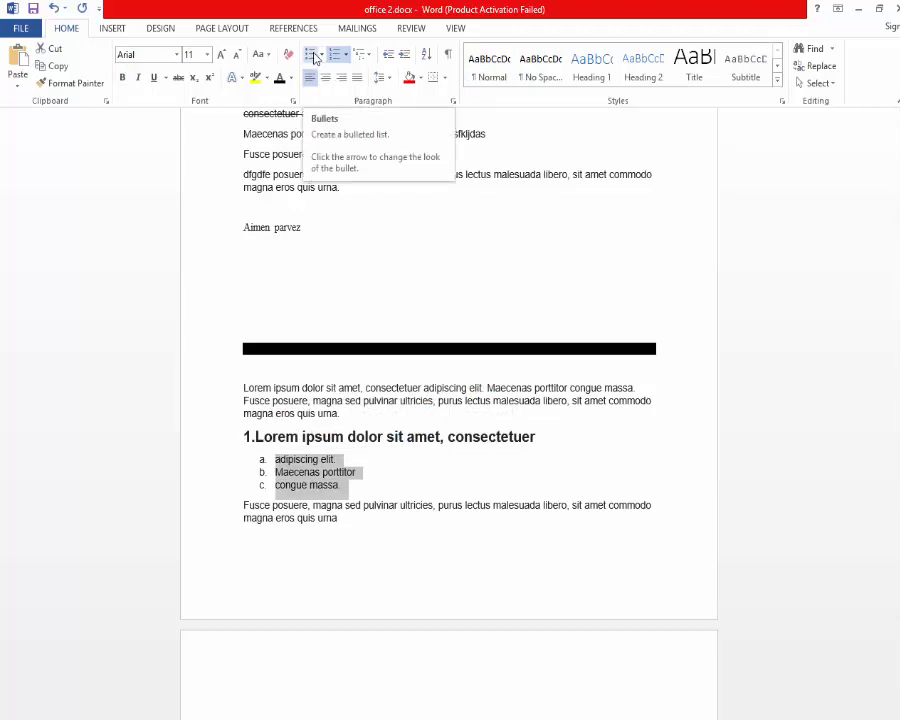
left_click(313, 55)
left_click(408, 490)
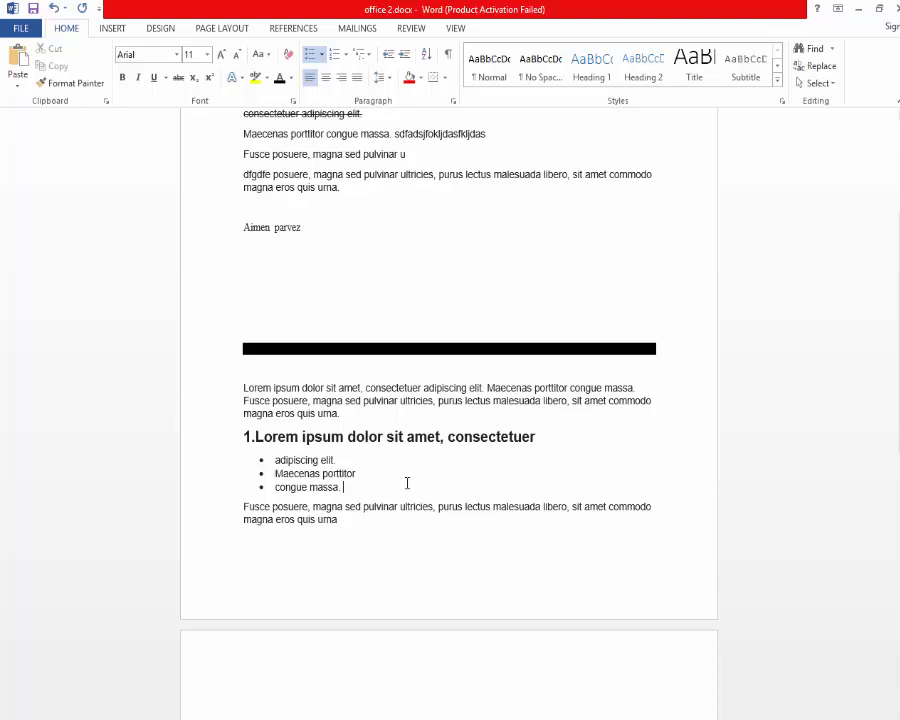
- Switch to the browser to view the bulleted instructions on the admissions Procedure page, and return to Word
key("alt+Tab")
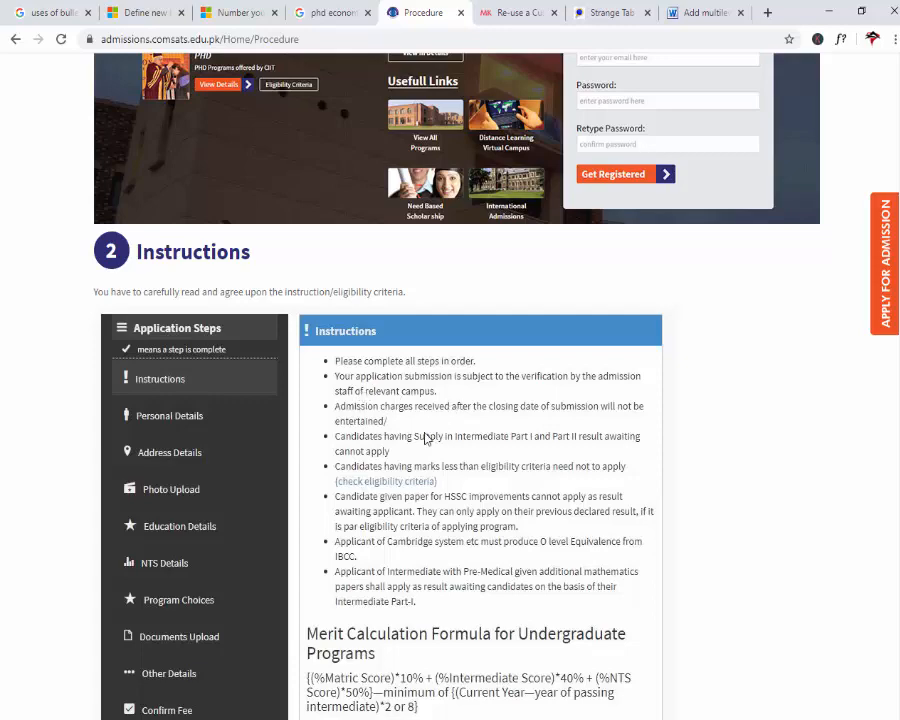
left_click(446, 719)
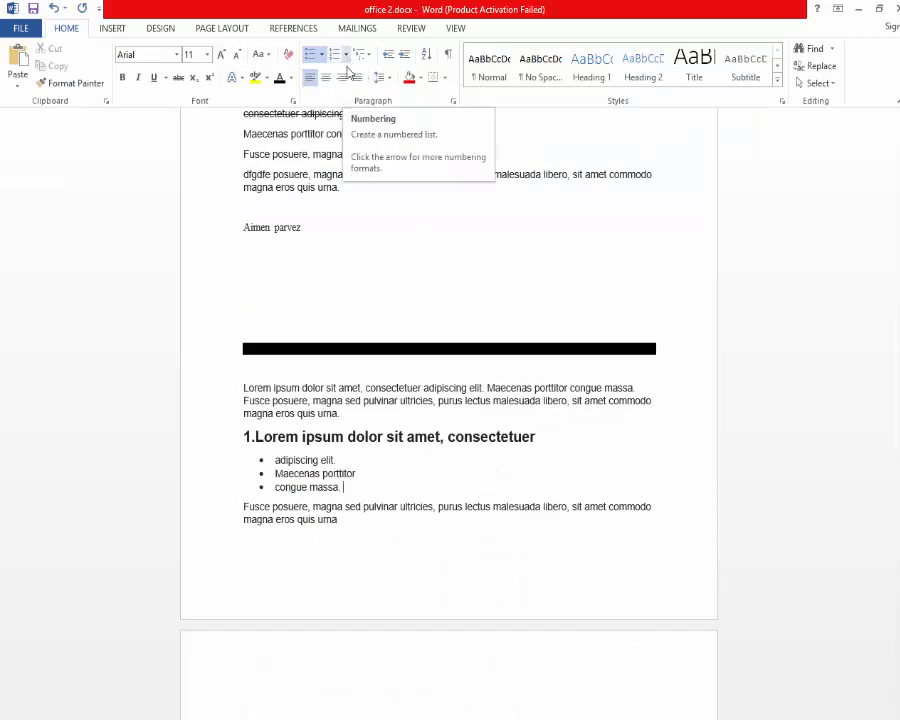
- Apply the a., b., c. numbering format to the three-item list under the heading
left_click_drag(343, 487, 337, 461)
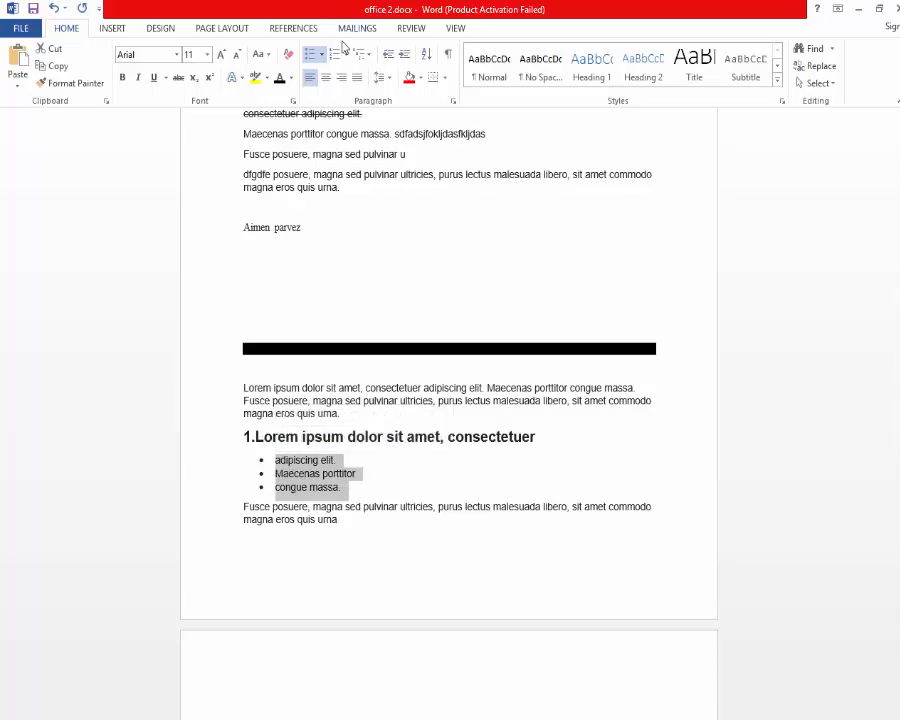
left_click(345, 53)
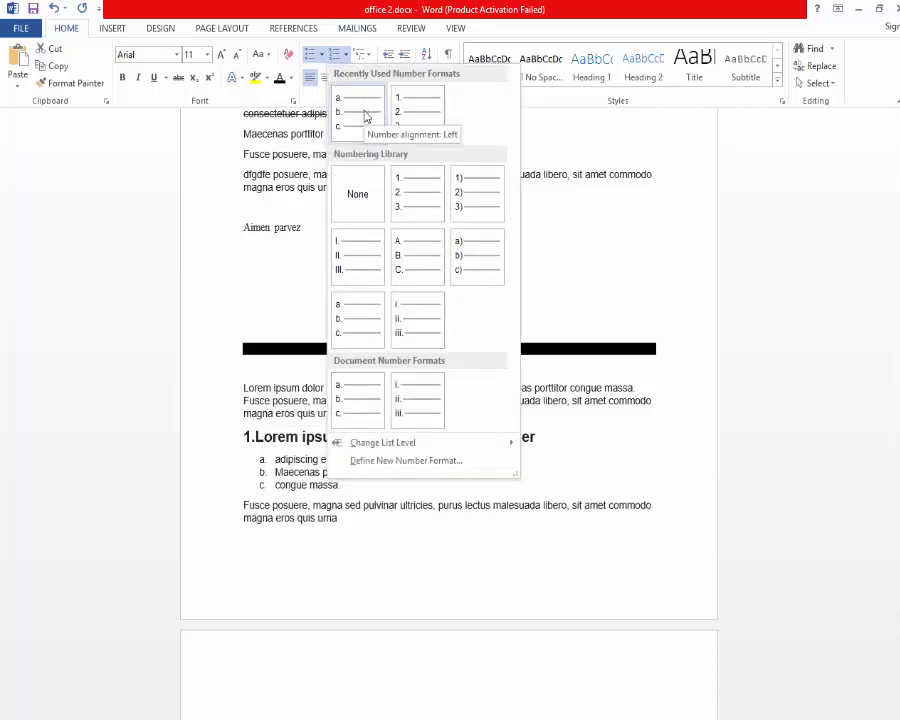
left_click(366, 116)
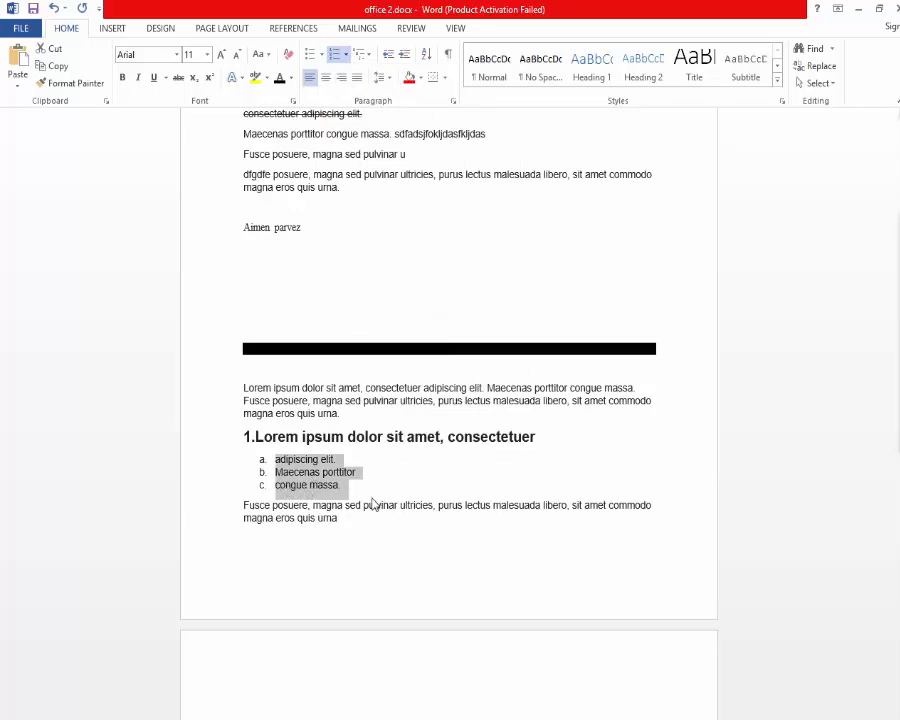
- Look over the available numbering formats and multilevel list styles without applying any
left_click(345, 54)
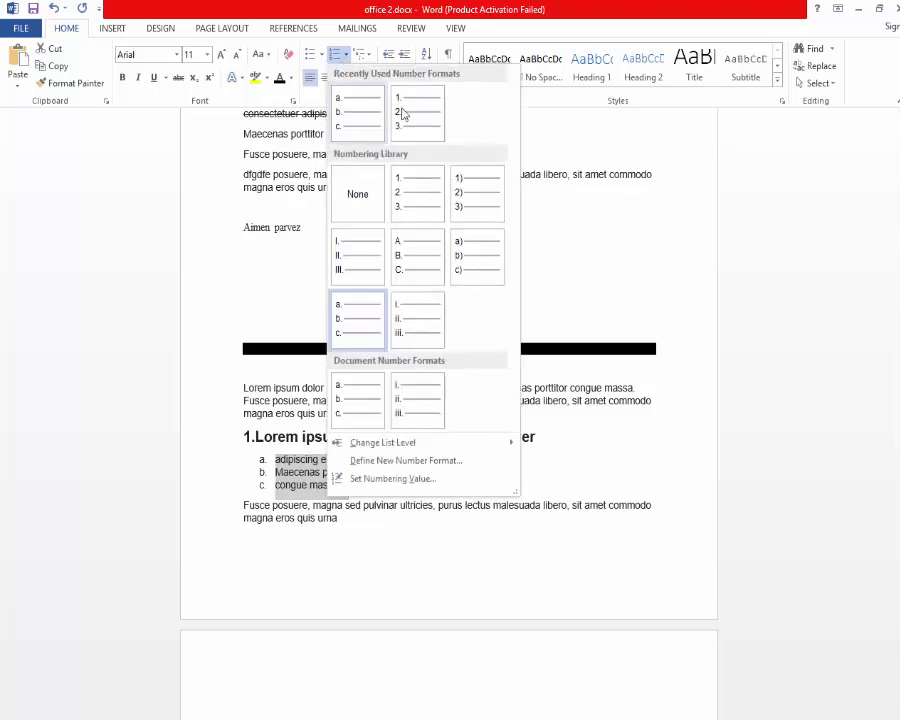
left_click(600, 336)
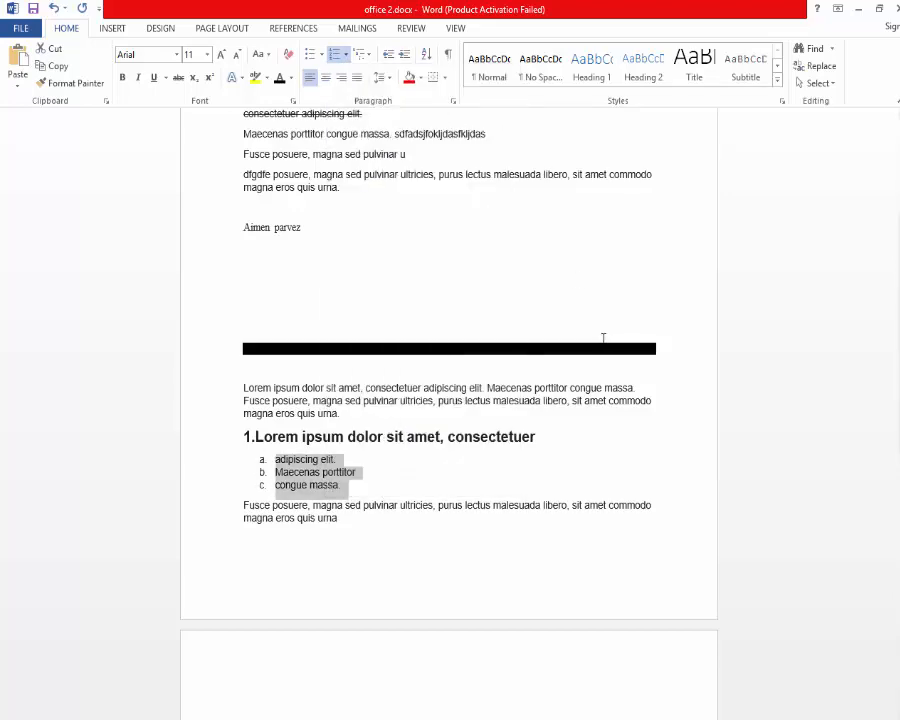
left_click(368, 57)
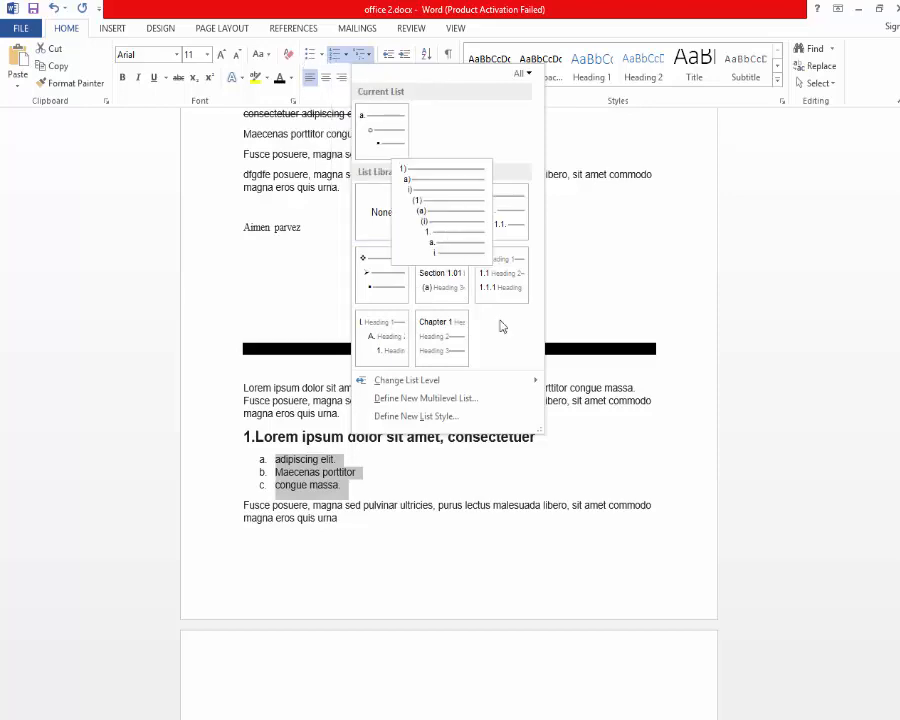
key("Escape")
left_click(376, 487)
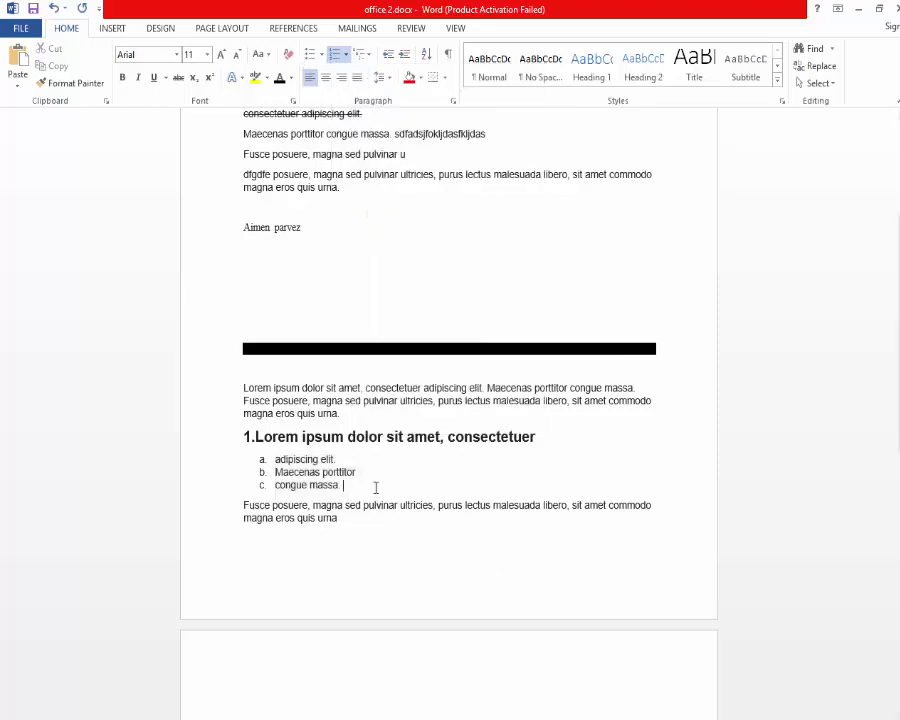
left_click_drag(371, 524, 259, 488)
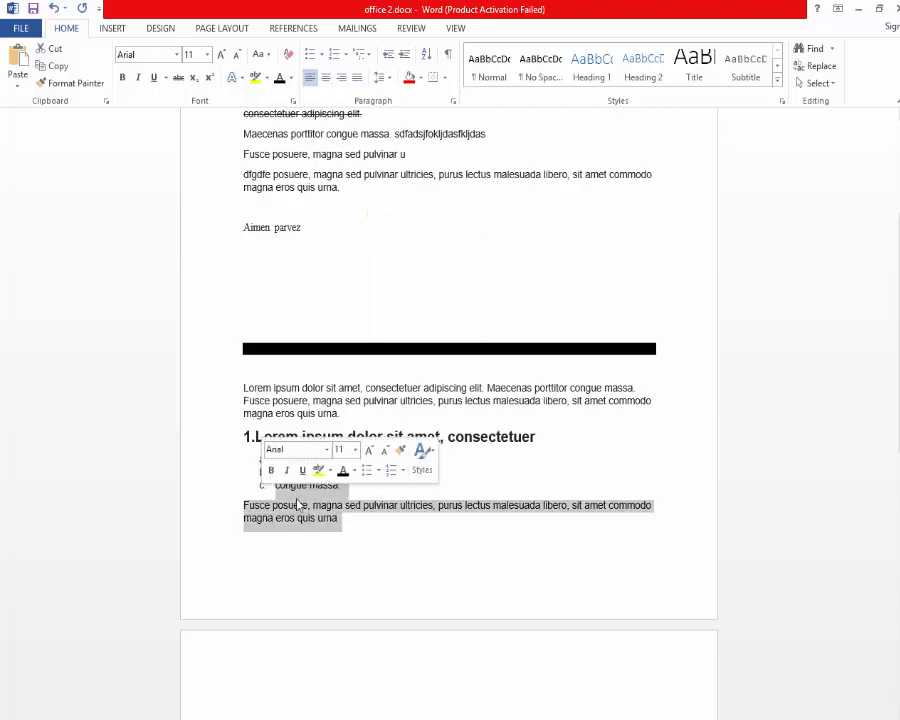
left_click(395, 495)
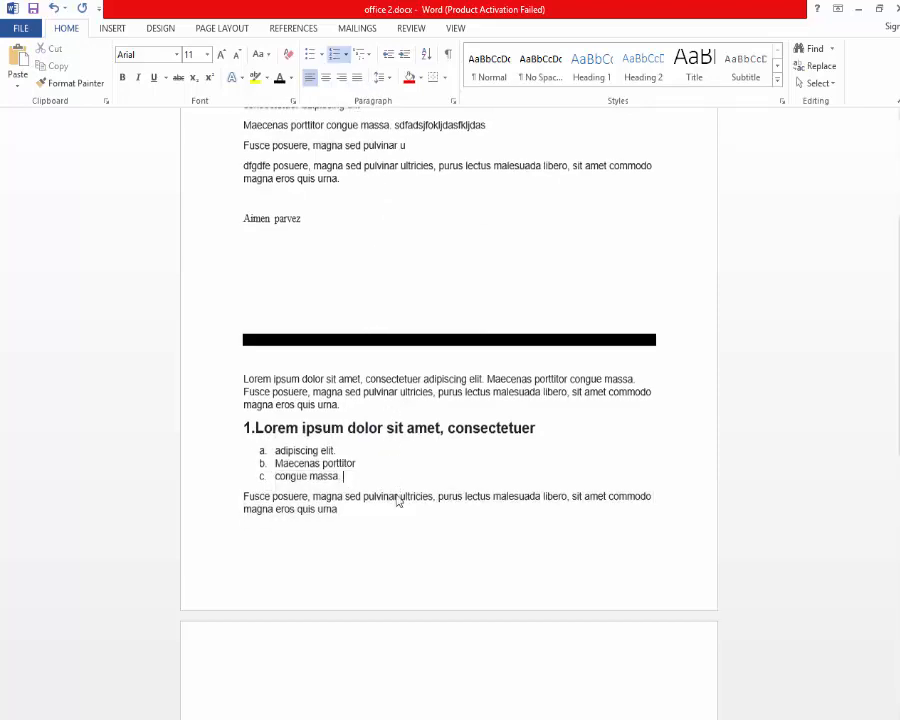
scroll(298, 460, "down", 4)
left_click(305, 463)
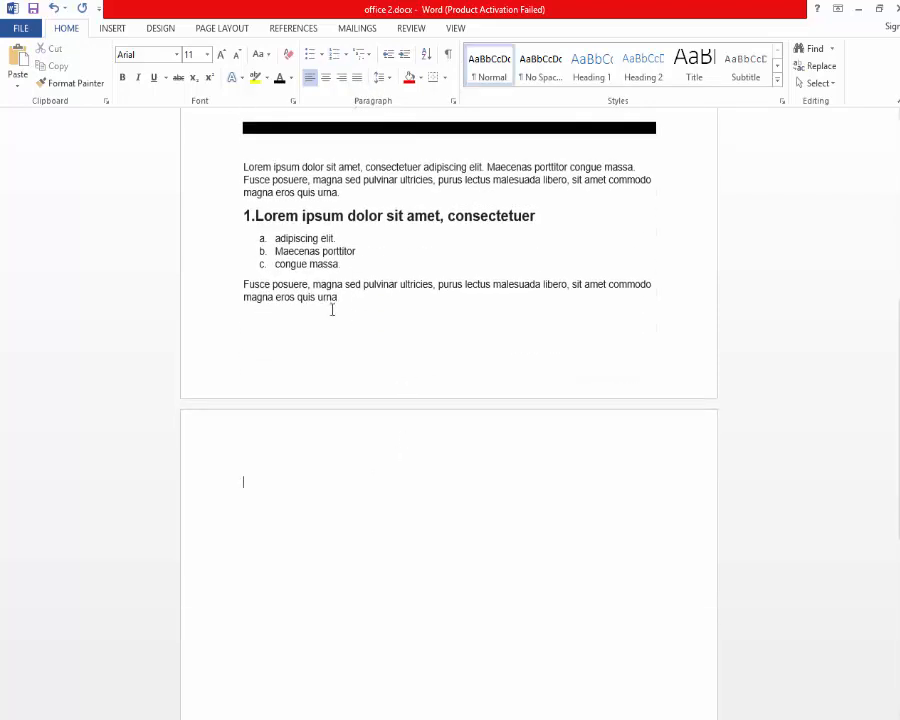
- Increase the indent of the first paragraph and the yellow-highlighted paragraph by six levels
scroll(332, 310, "up", 5)
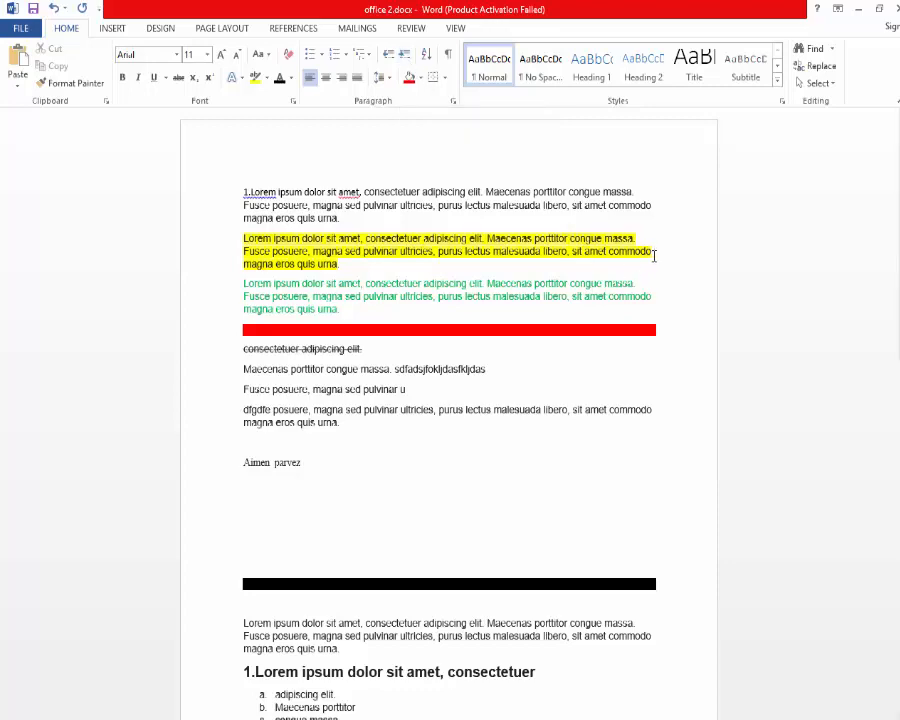
mouse_move(430, 221)
left_mouse_down()
mouse_move(341, 183)
mouse_move(238, 171)
left_mouse_up()
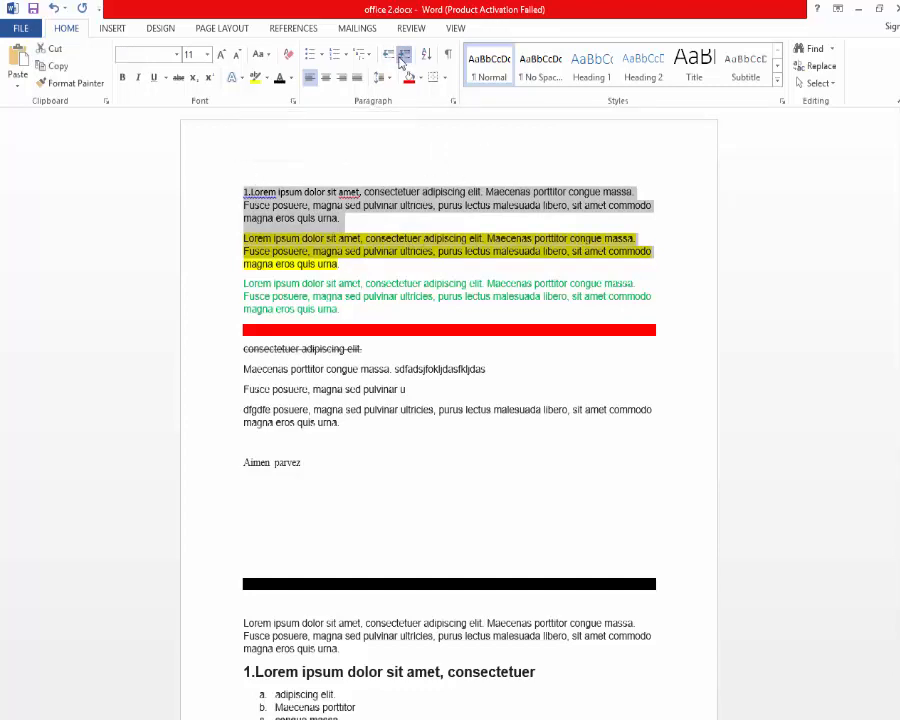
left_click(401, 60)
left_click(401, 60)
left_click(401, 60)
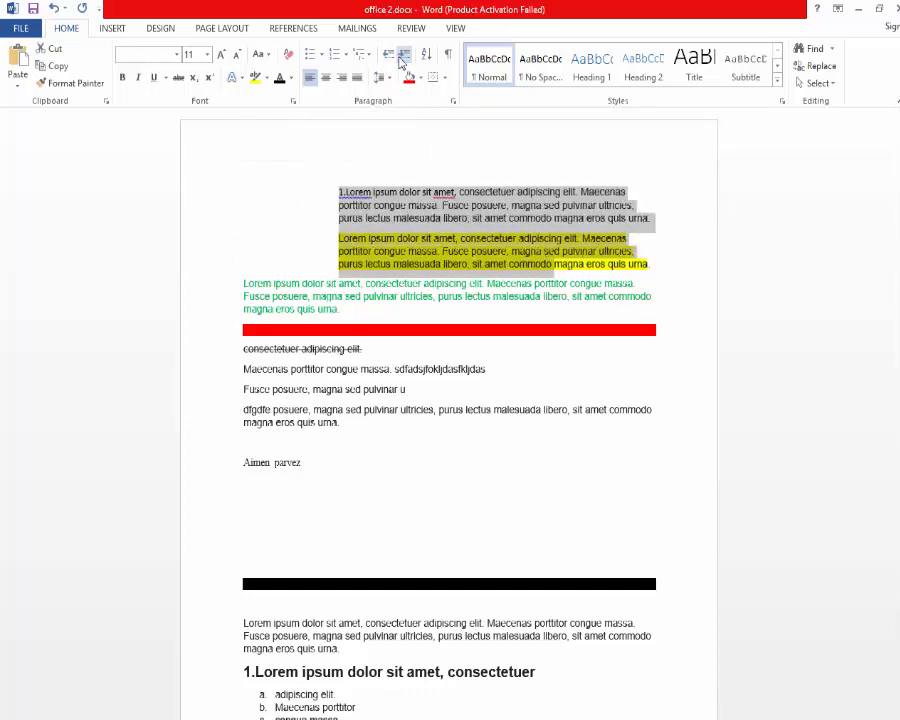
left_click(401, 60)
left_click(401, 60)
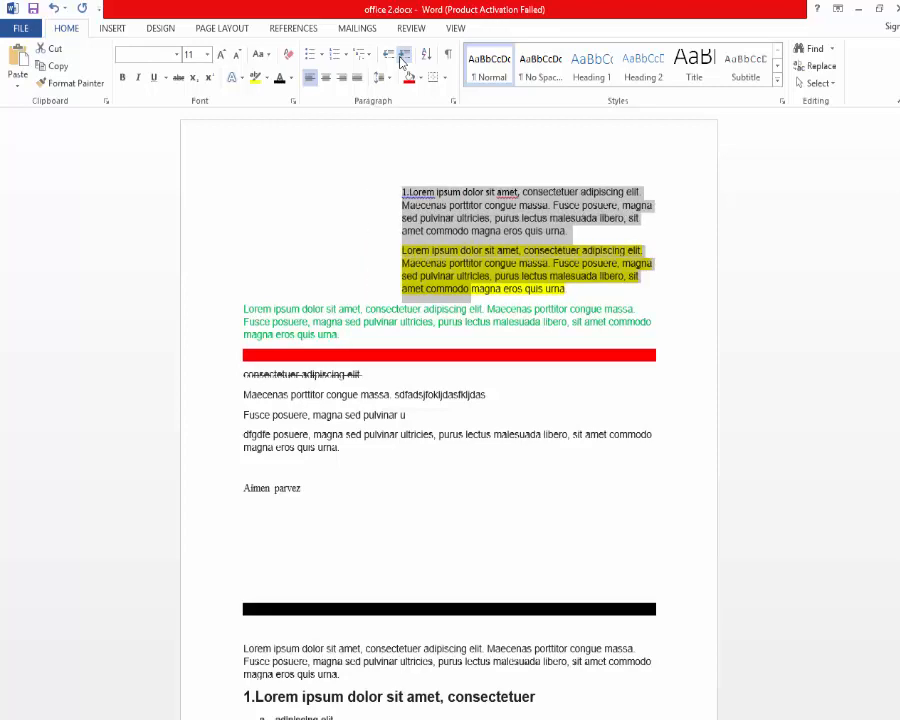
left_click(401, 60)
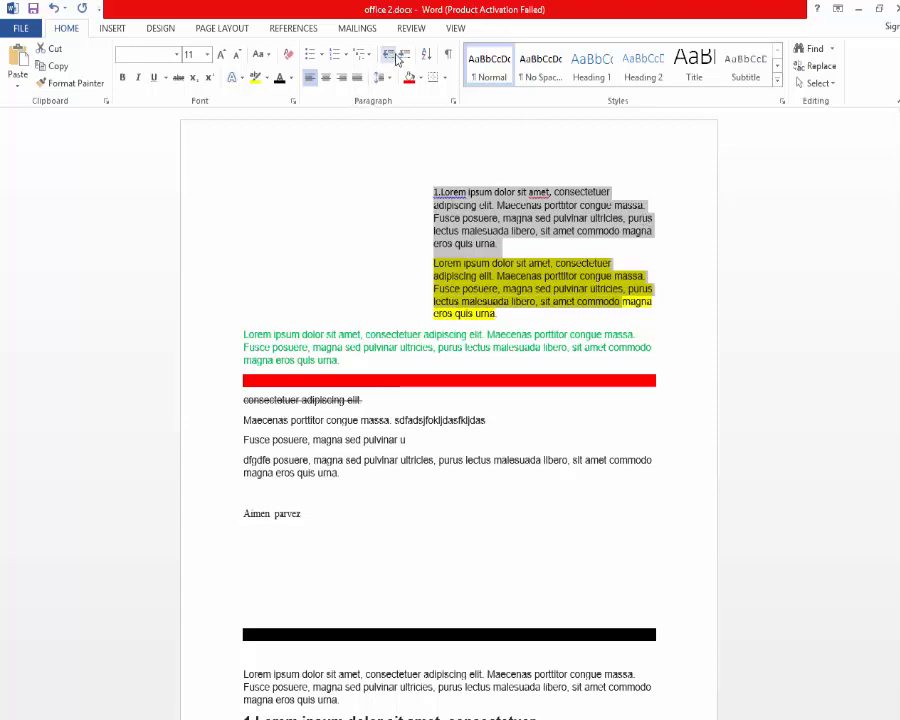
- Decrease the indent of the first two paragraphs until they are back at the left margin
left_click(390, 58)
left_click(390, 58)
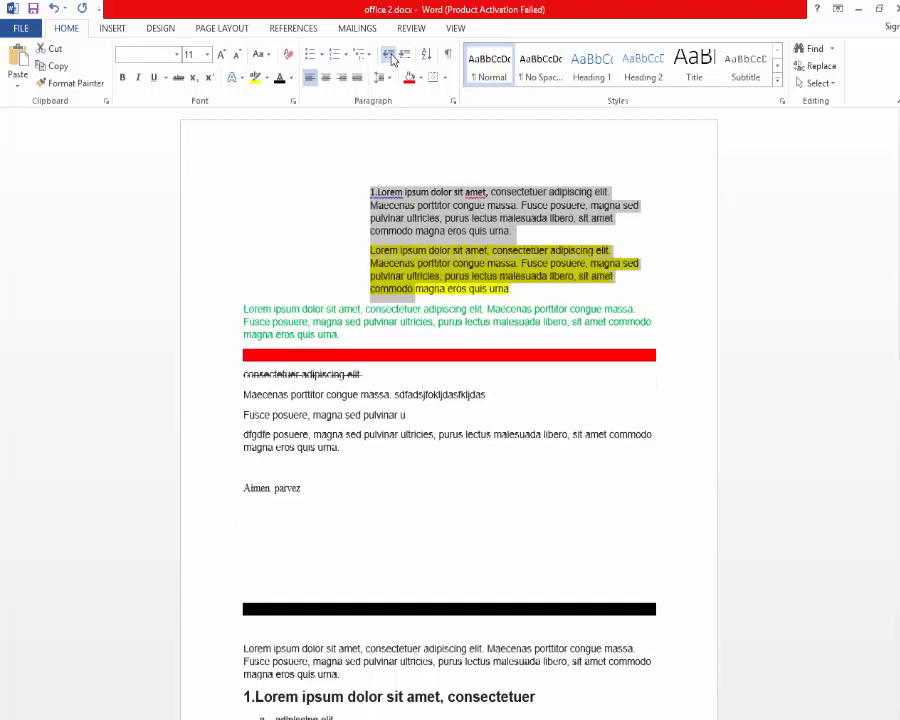
left_click(393, 60)
left_click(393, 60)
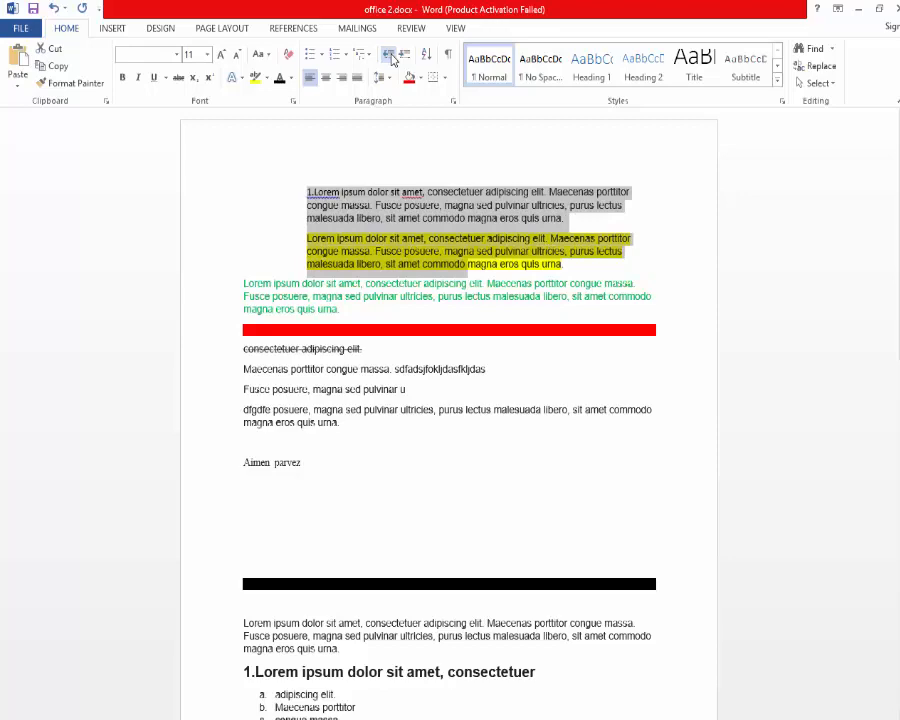
left_click(393, 60)
left_click(393, 60)
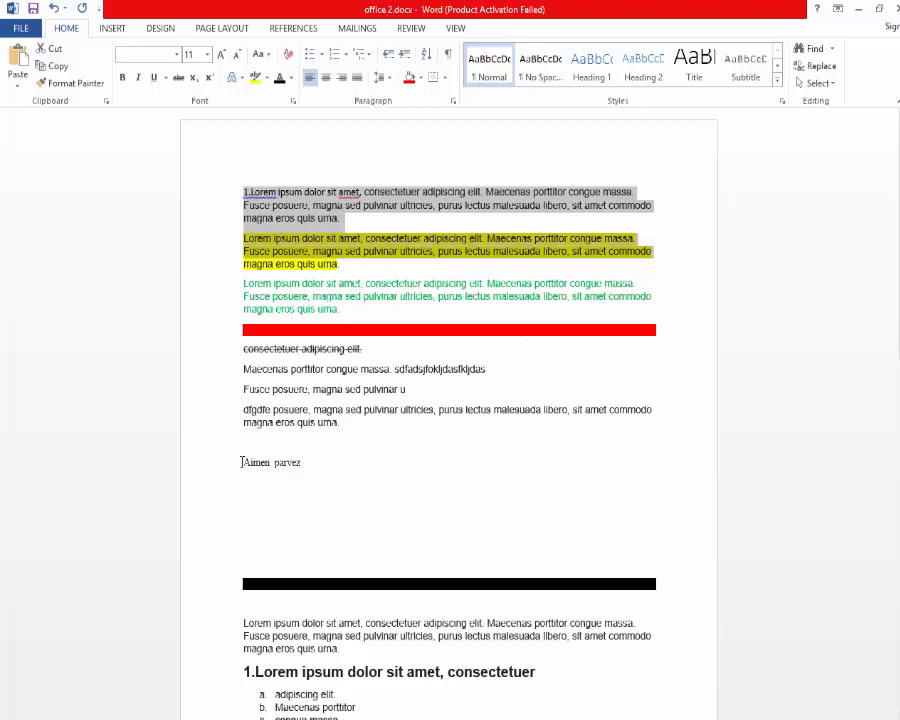
- Increase the indent of the name line above the black bar until it reaches the right margin
left_click_drag(241, 462, 300, 463)
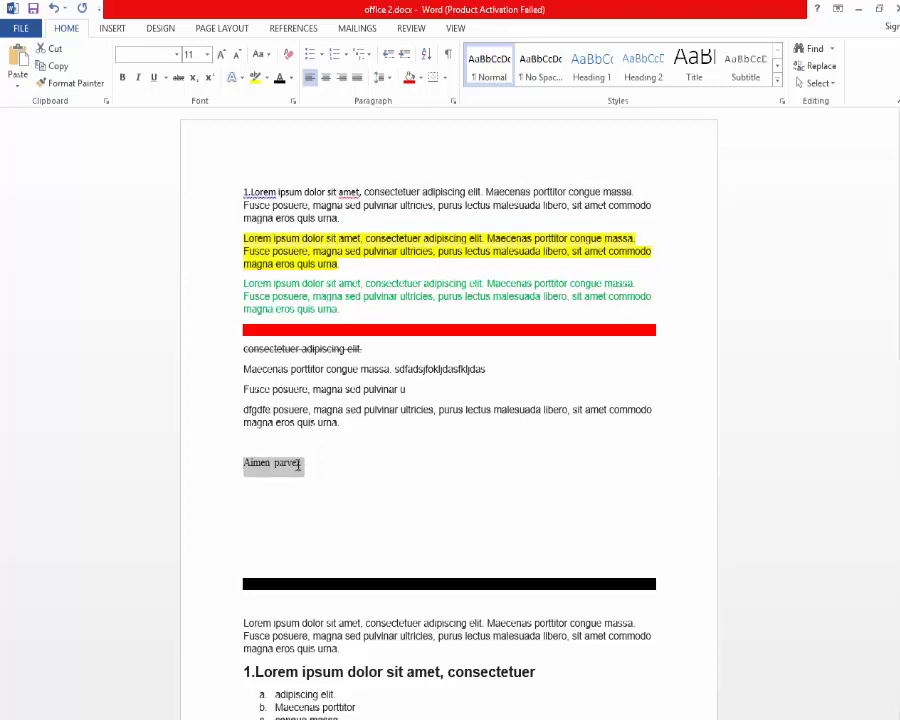
left_click(404, 55)
left_click(404, 55)
left_click(404, 55)
left_click(404, 55)
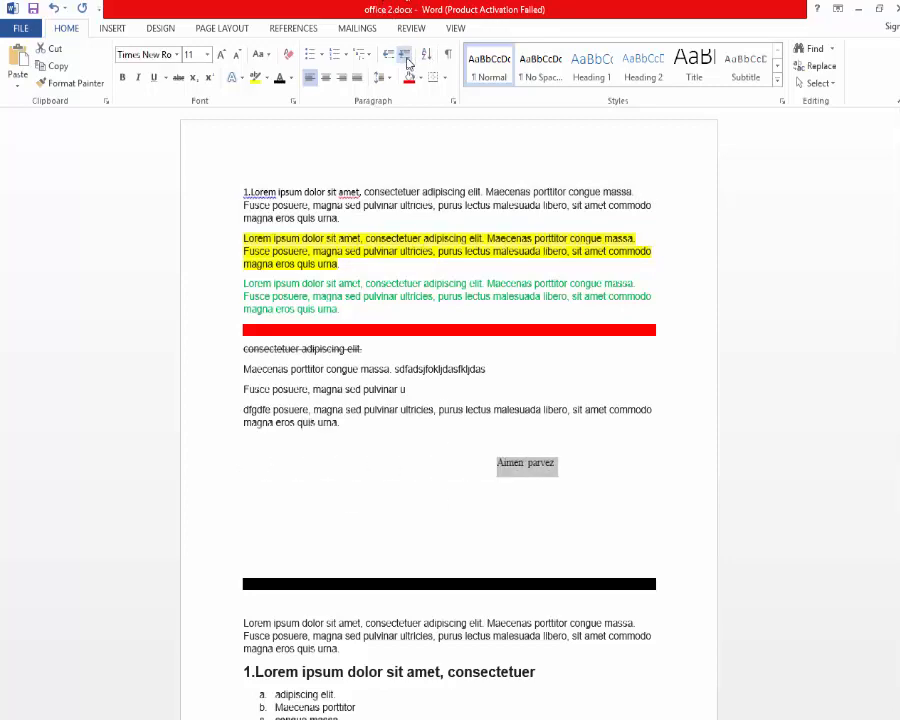
left_click(406, 58)
left_click(406, 58)
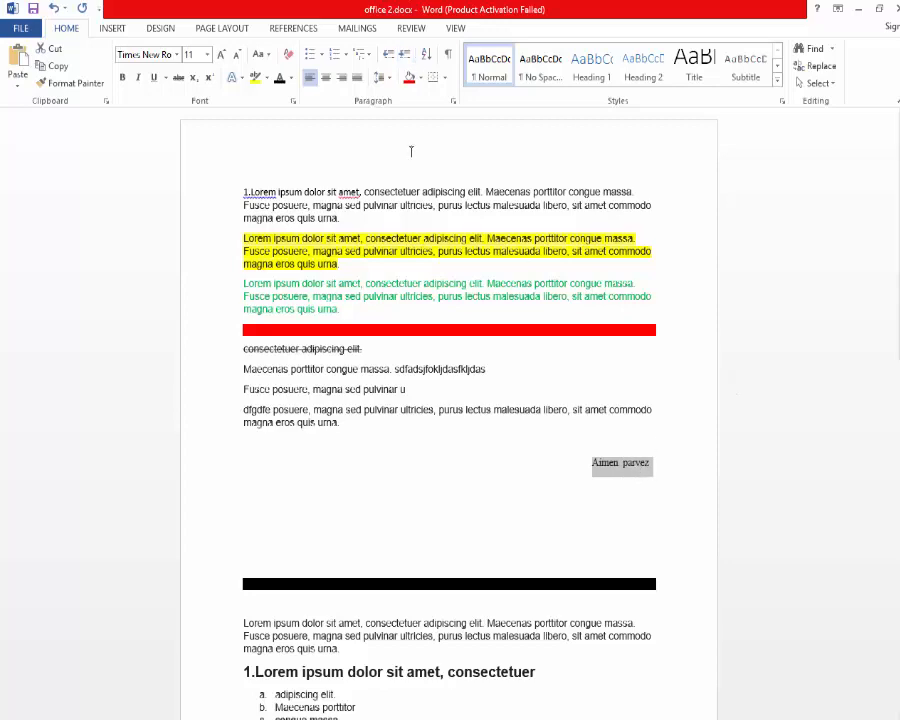
- Decrease the name line's indent until the line is back at the left margin
left_click(388, 56)
left_click(388, 56)
left_click(388, 56)
left_click(388, 56)
left_click(388, 56)
left_click(388, 56)
left_click(388, 56)
left_click(388, 56)
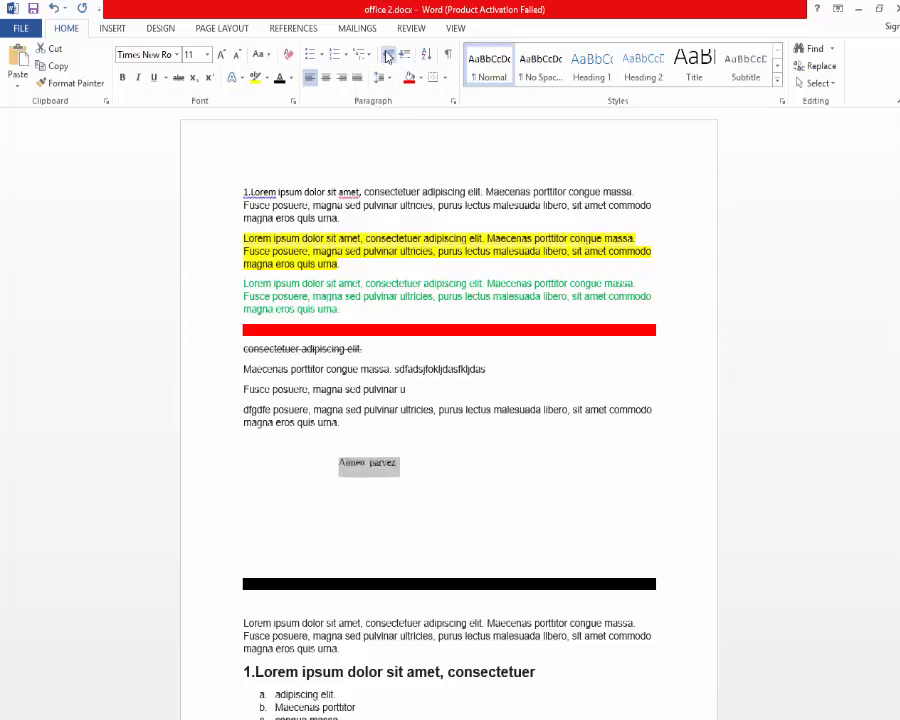
left_click(388, 56)
left_click(388, 56)
left_click(388, 56)
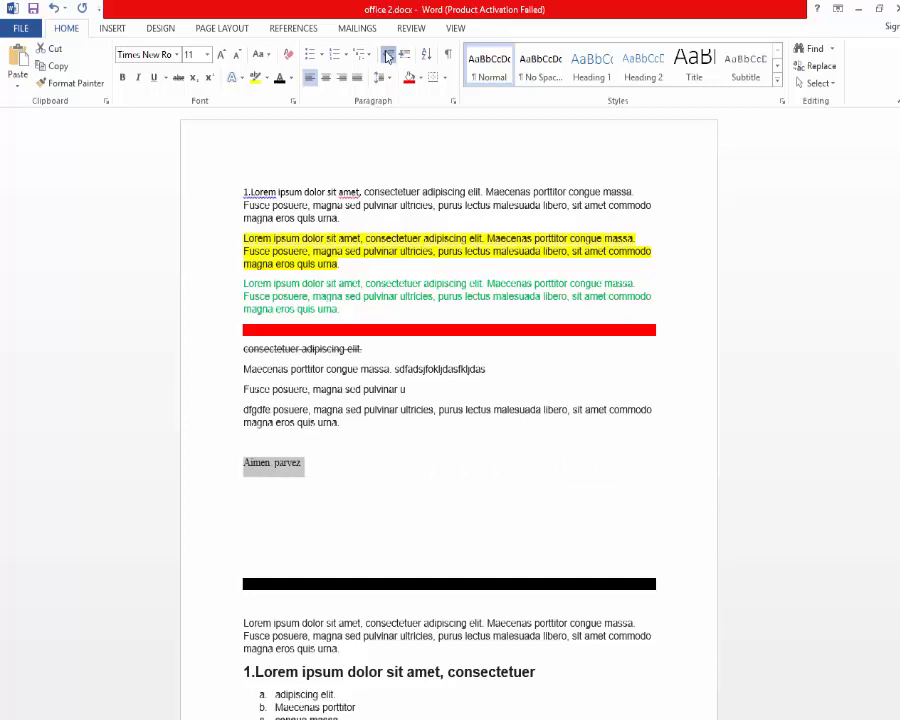
- Insert tab spacing before the name line until the text reaches the right margin
left_click(350, 475)
left_click(245, 467)
key("Tab")
key("Tab")
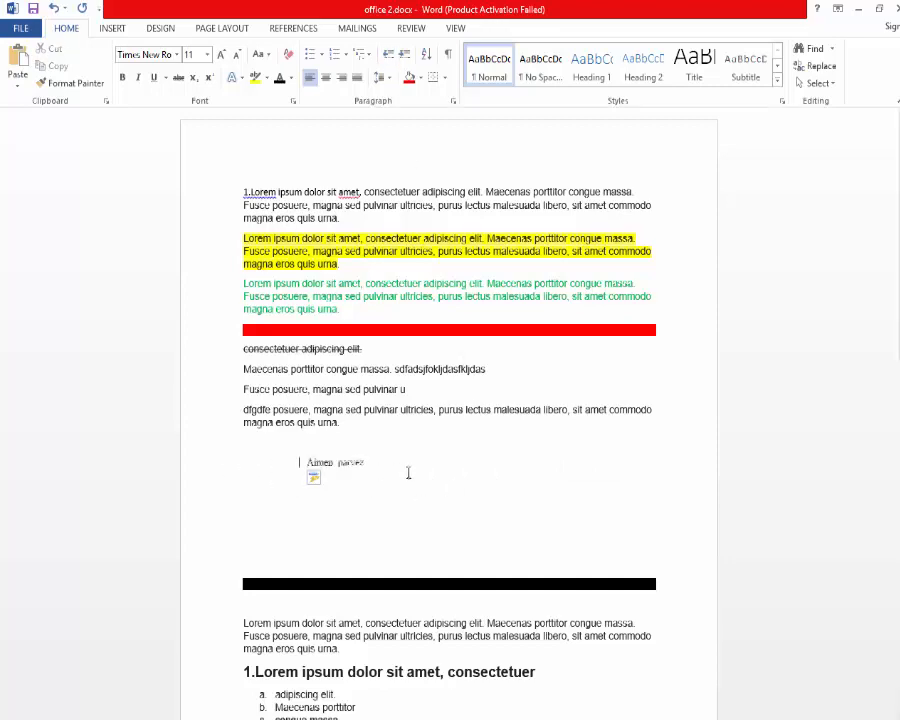
key("Tab")
key("Tab")
key("Tab")
key("Tab")
key("Tab")
key("Tab")
key("Tab")
key("Tab")
key("Tab")
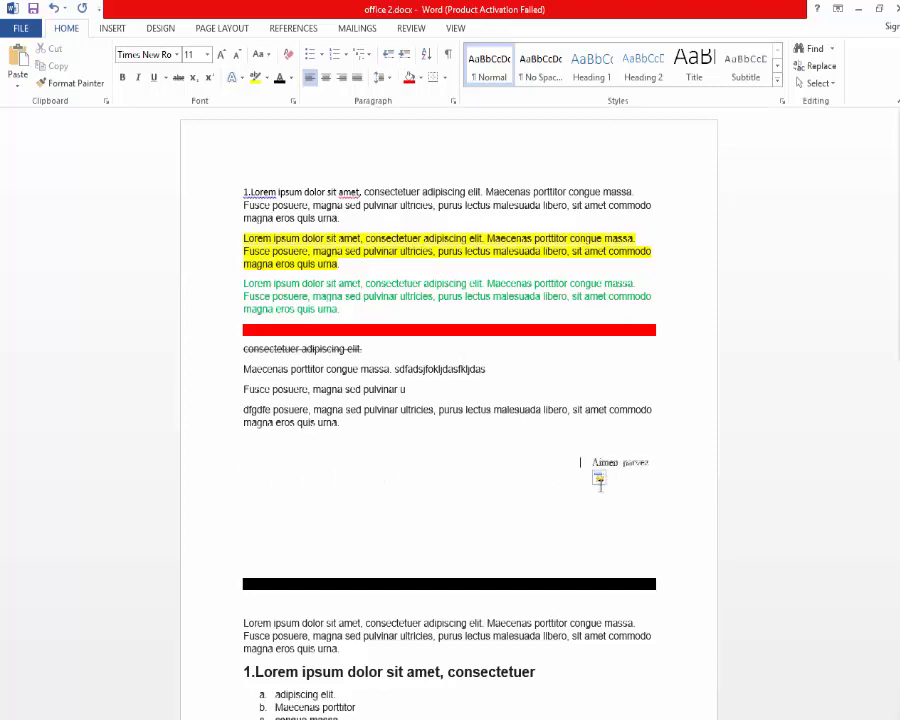
- Remove all the tab spacing in front of the name line
key("BackSpace")
key("BackSpace")
key("BackSpace")
key("BackSpace")
key("BackSpace")
key("BackSpace")
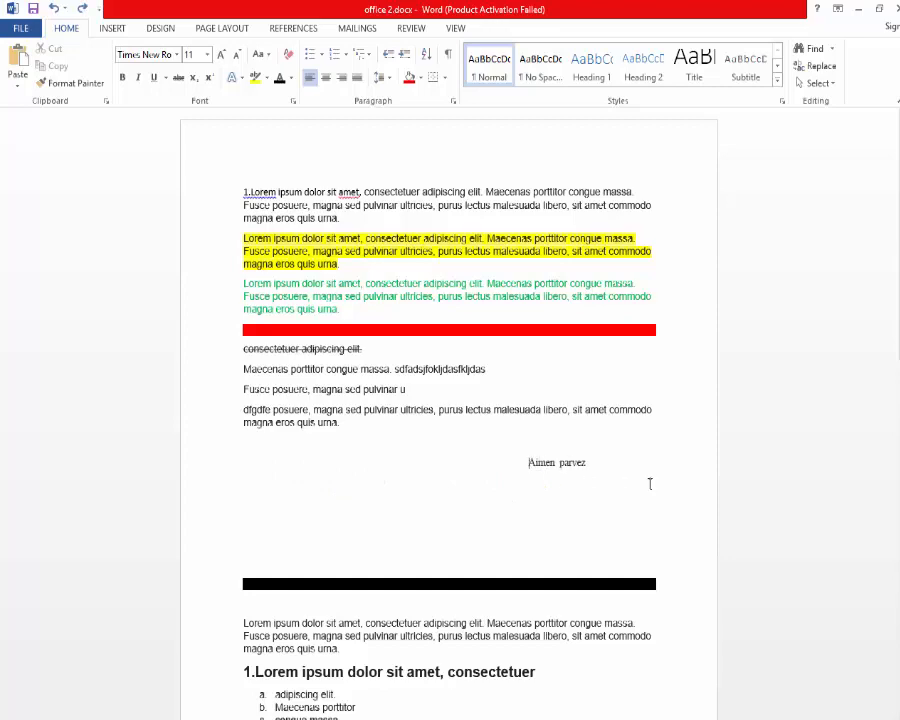
key("BackSpace")
key("BackSpace")
key("BackSpace")
key("BackSpace")
key("BackSpace")
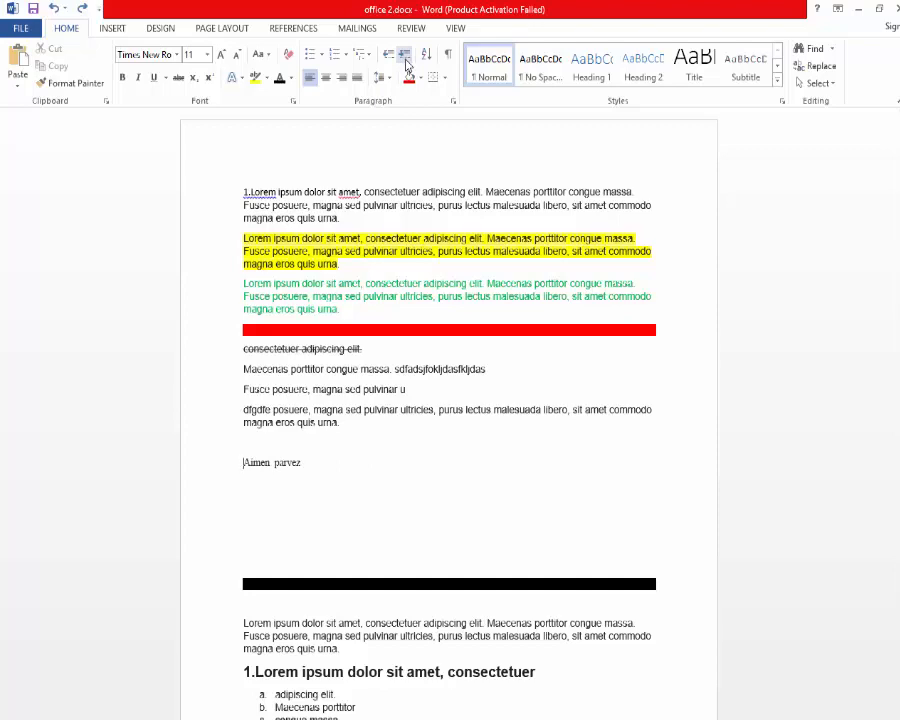
- Increase the indent of the name line by five levels
left_click(406, 60)
left_click(406, 60)
left_click(406, 60)
left_click(406, 60)
left_click(406, 60)
- Remove the five indent levels from the name line
left_click(385, 59)
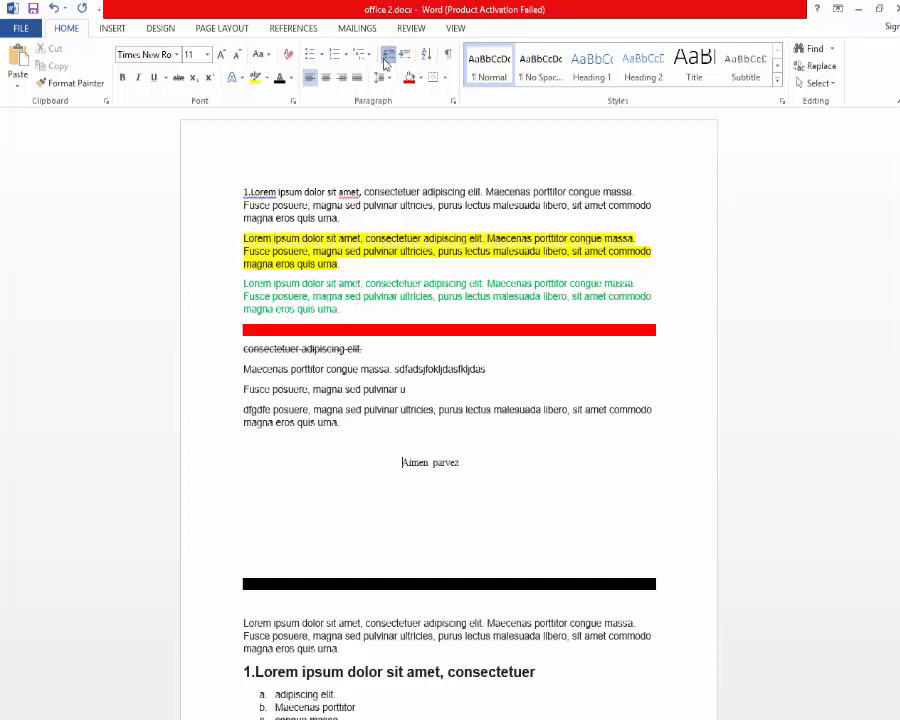
left_click(386, 60)
left_click(386, 60)
left_click(386, 60)
left_click(386, 60)
left_click(388, 60)
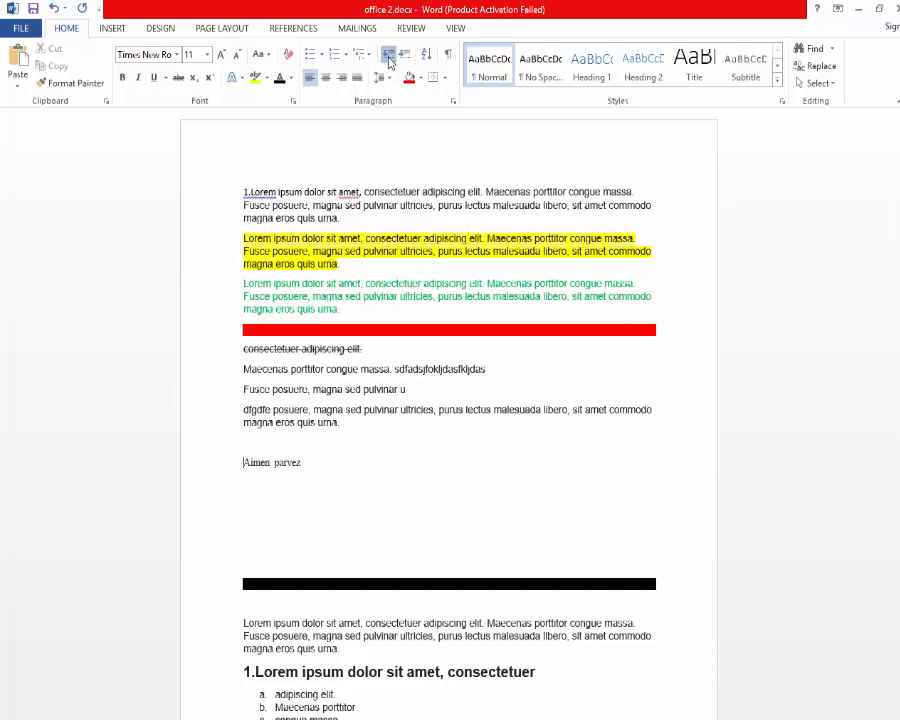
left_click(397, 466)
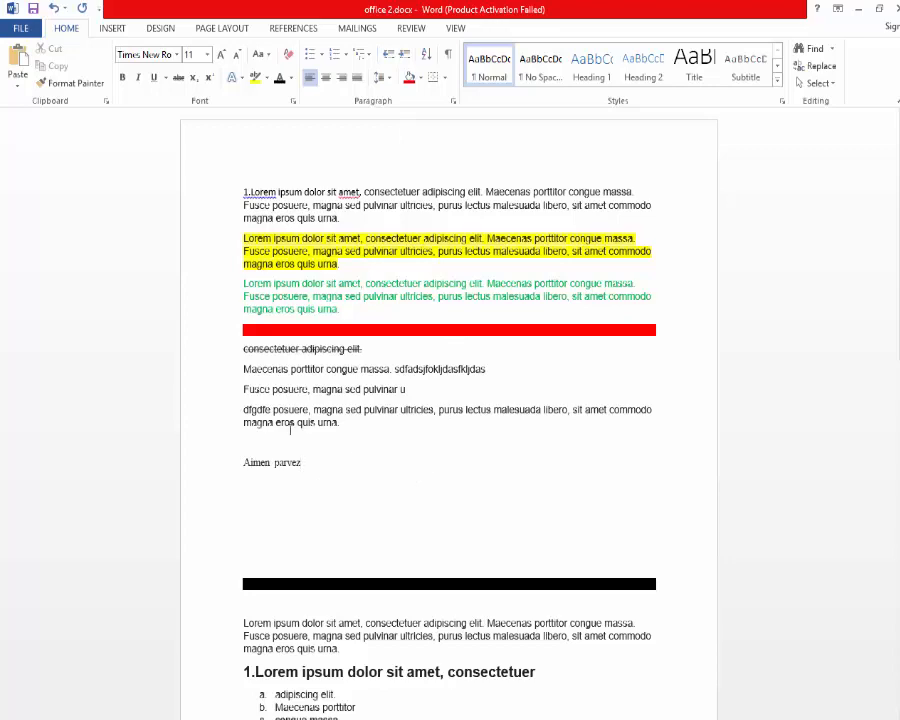
- Indent the lines starting "Maecenas porttitor congue massa." and "Fusce posuere, magna sed pulvinar u" by nine levels
left_click(244, 369)
left_click_drag(436, 393, 244, 369)
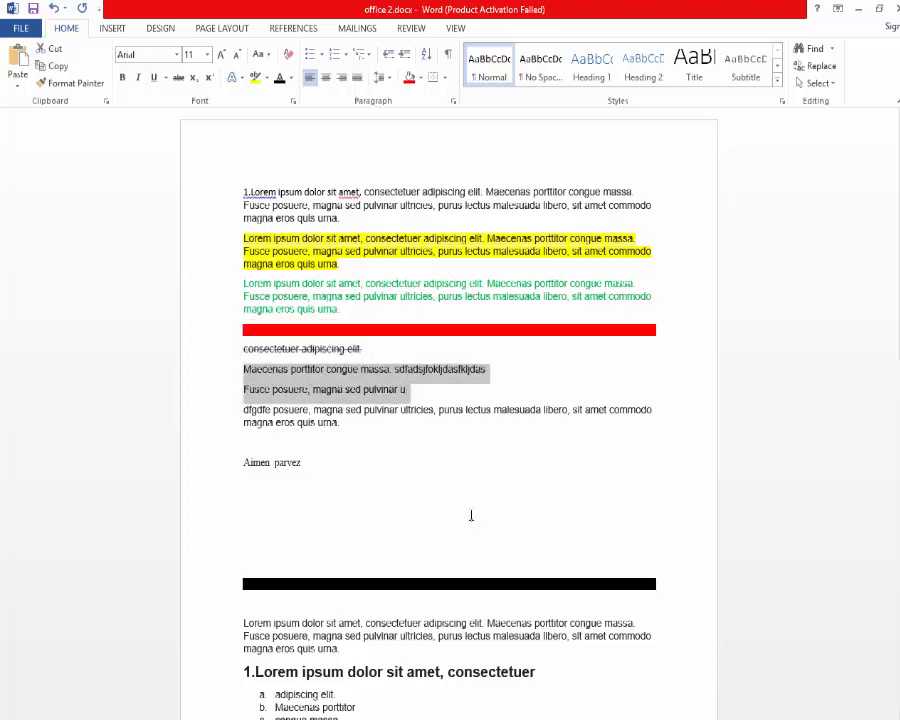
key("ctrl+m")
key("ctrl+m")
key("ctrl+m")
key("ctrl+m")
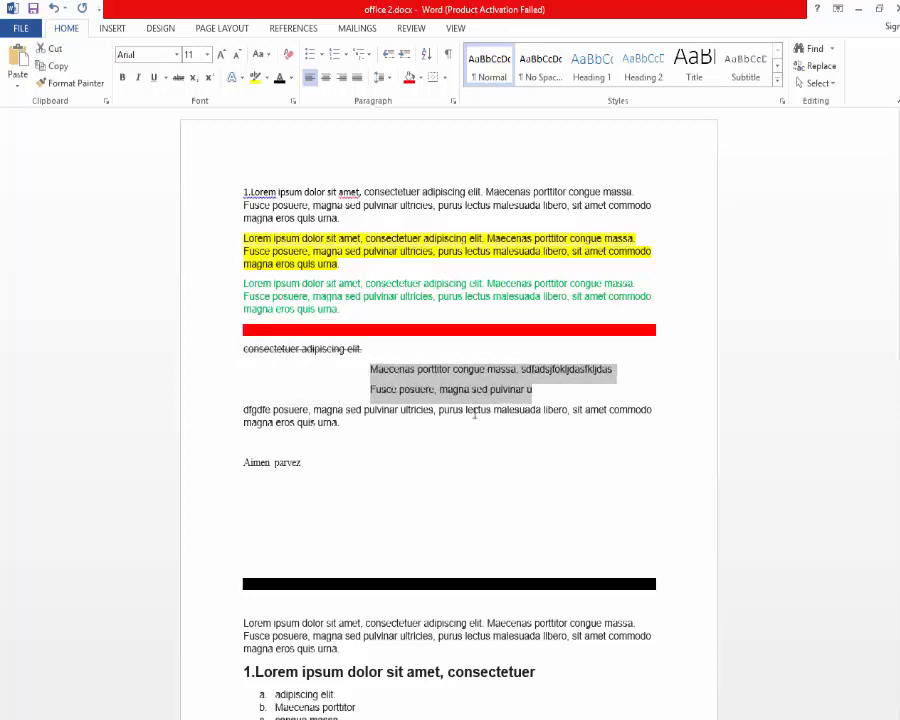
left_click(405, 56)
left_click(405, 56)
left_click(405, 56)
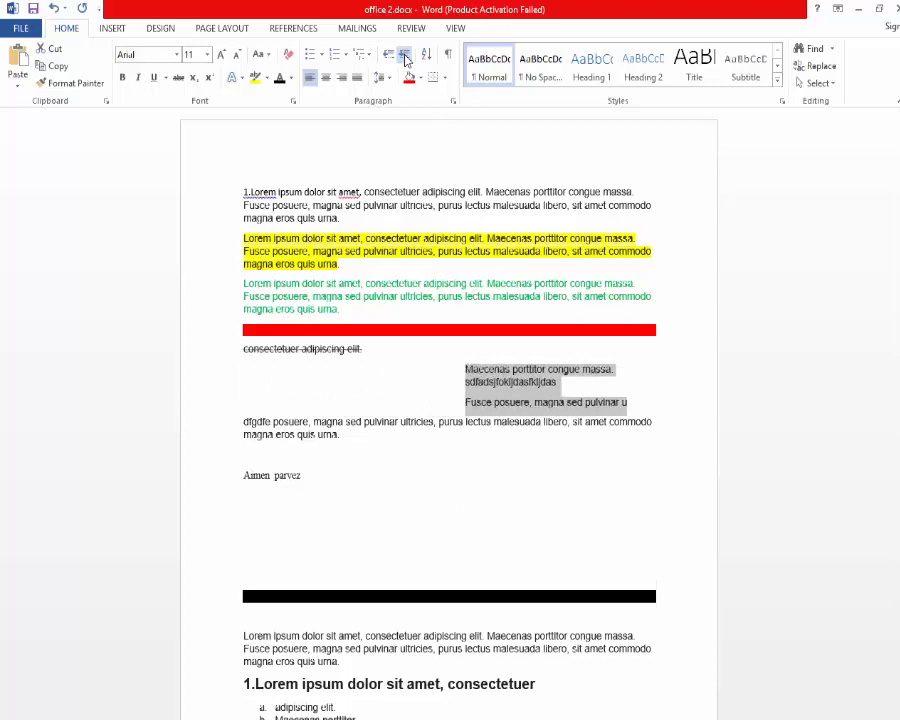
left_click(405, 56)
left_click(405, 56)
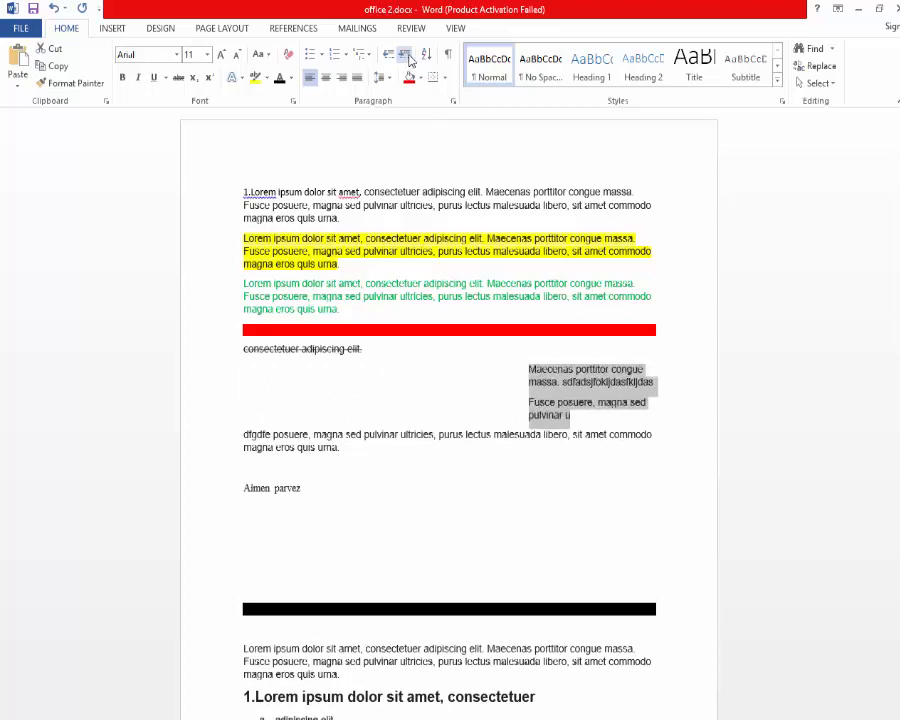
- Decrease the indent of the "Maecenas" and "Fusce posuere" lines back to the left margin and deselect them
left_click(388, 58)
left_click(388, 58)
left_click(388, 58)
left_click(388, 58)
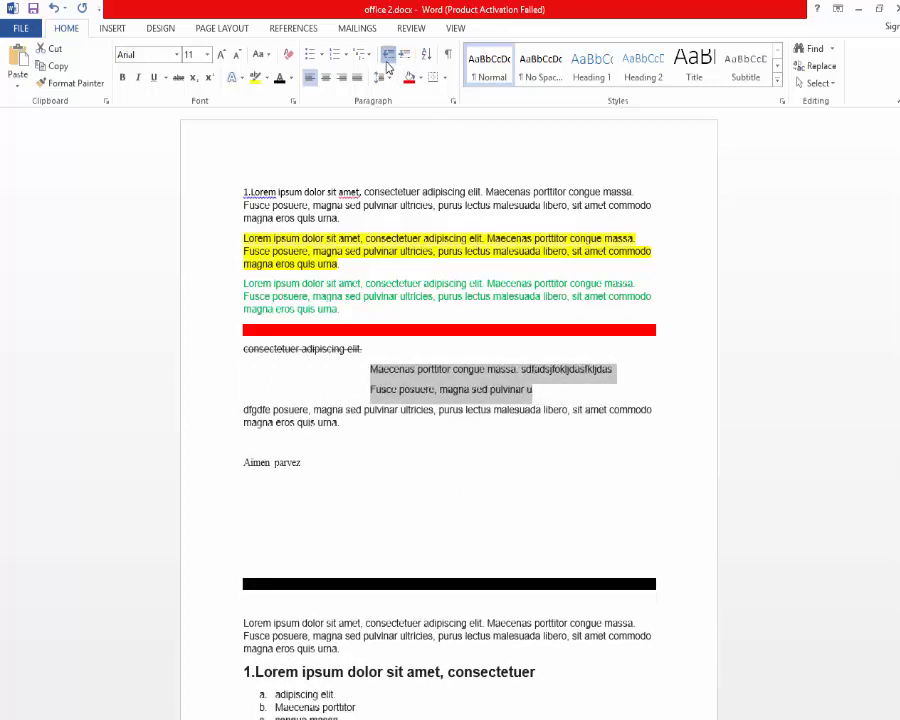
left_click(388, 58)
left_click(388, 58)
left_click(388, 58)
left_click(388, 58)
left_click(516, 438)
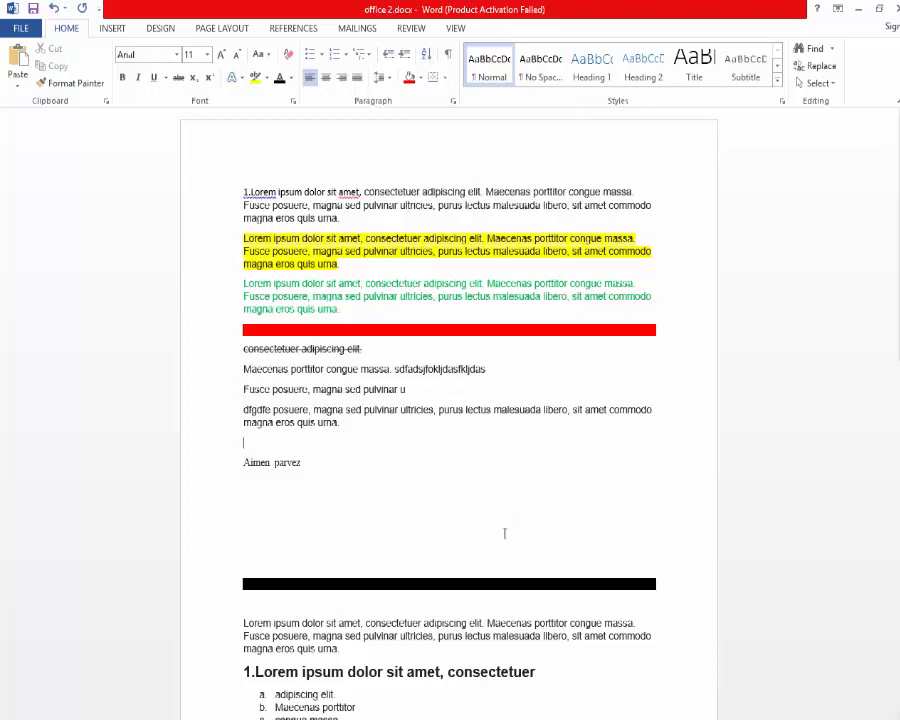
- Delete the empty paragraphs between the name line and the black bar, leaving a single blank gap
left_click(386, 505)
scroll(410, 530, "down", 3)
left_click_drag(305, 396, 268, 334)
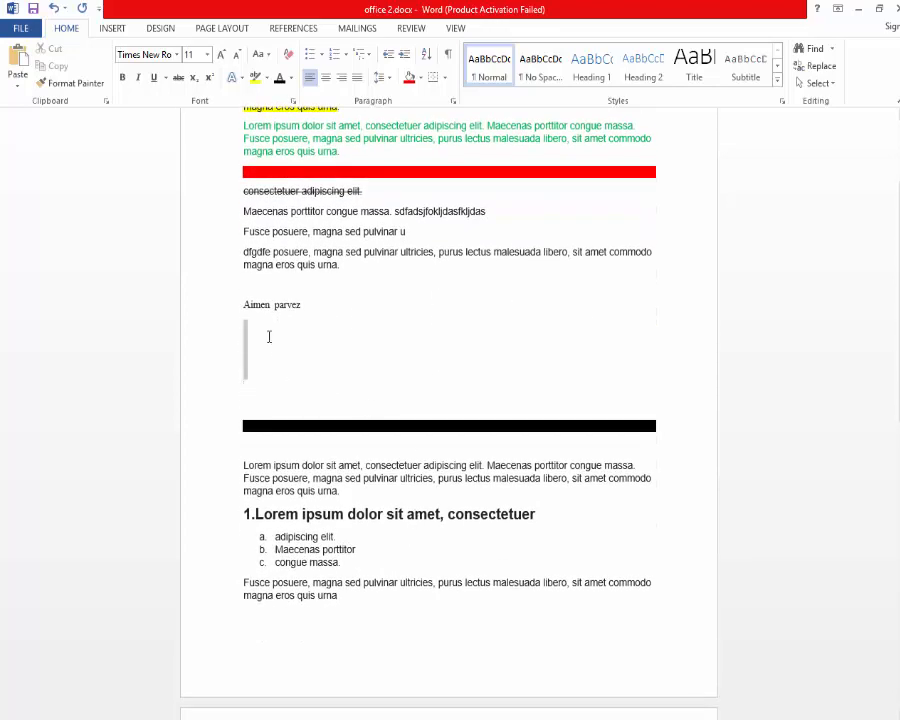
key("Delete")
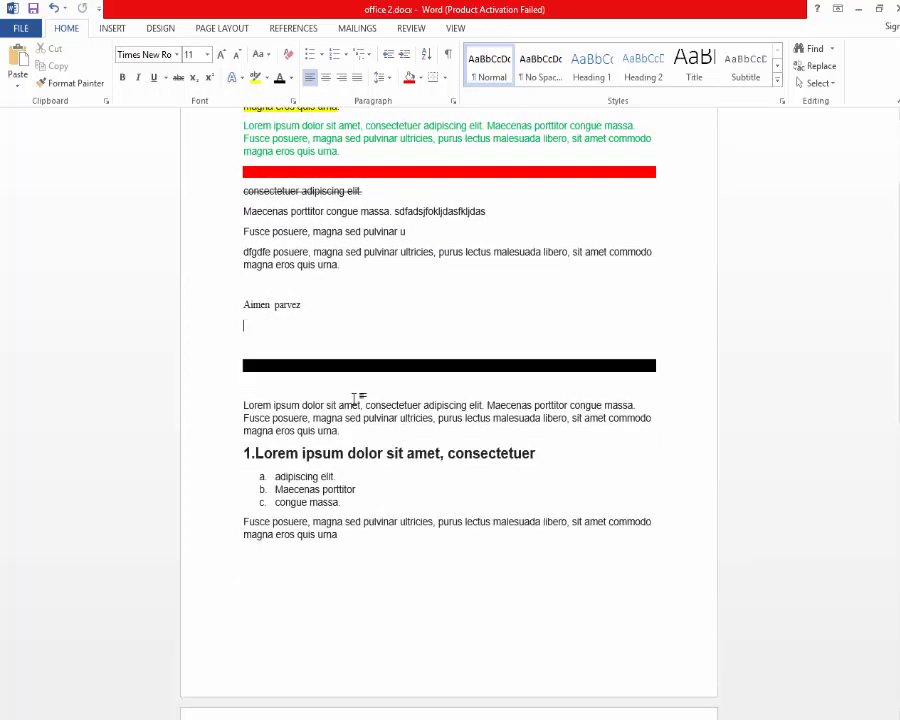
key("Delete")
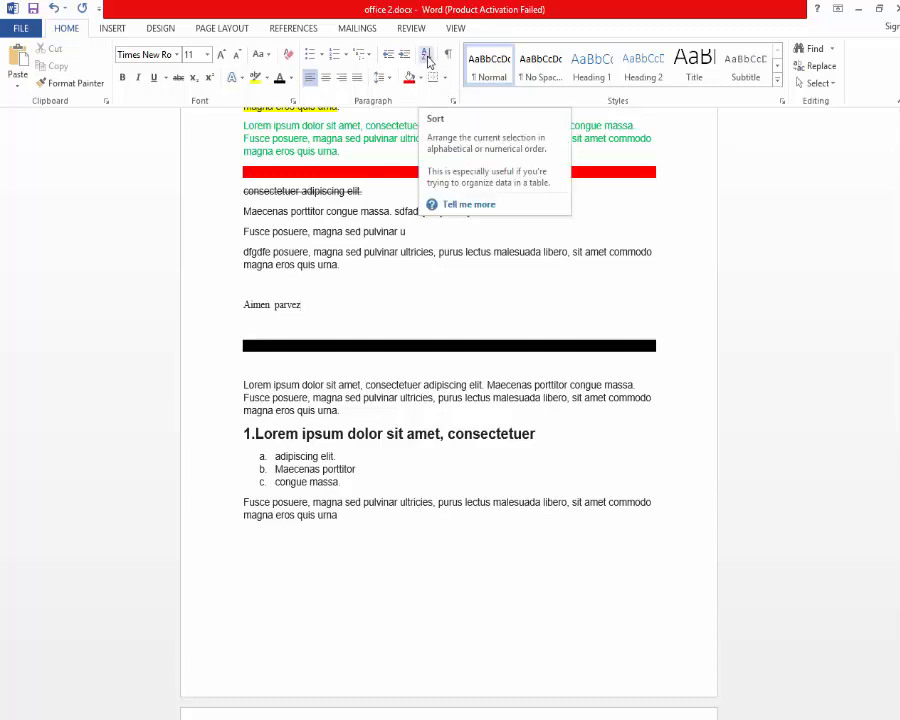
scroll(363, 355, "up", 1)
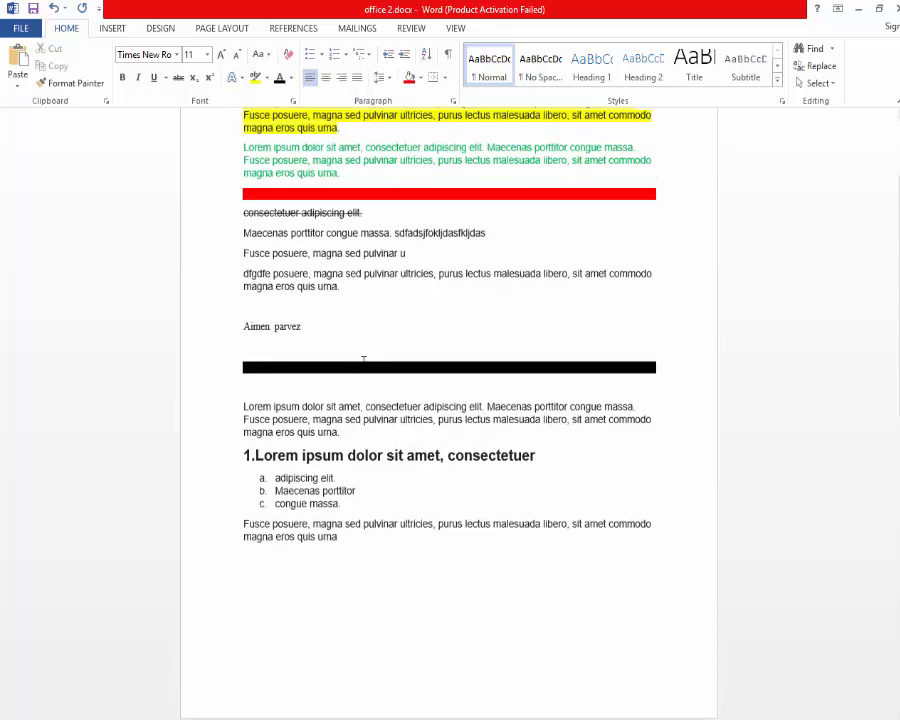